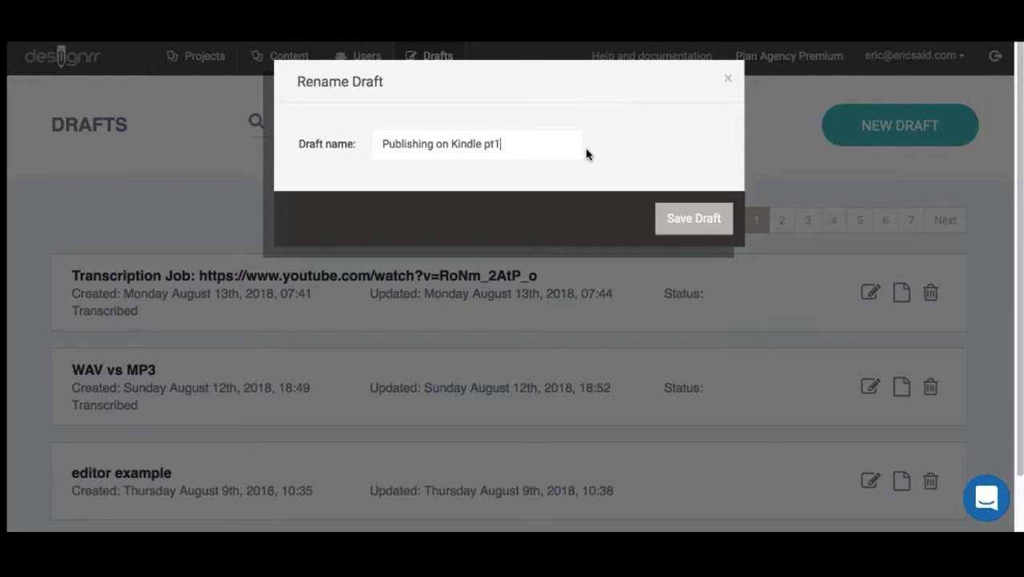
# Step: Save the draft's new name "Publishing on Kindle pt1" and open that draft for transcript review
pyautogui.click(708, 218)
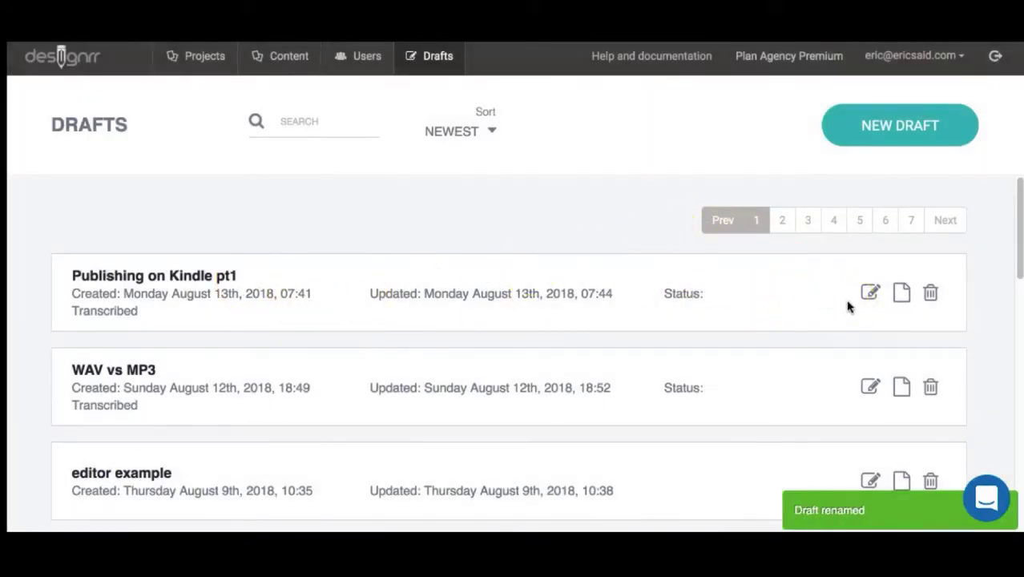
pyautogui.click(903, 294)
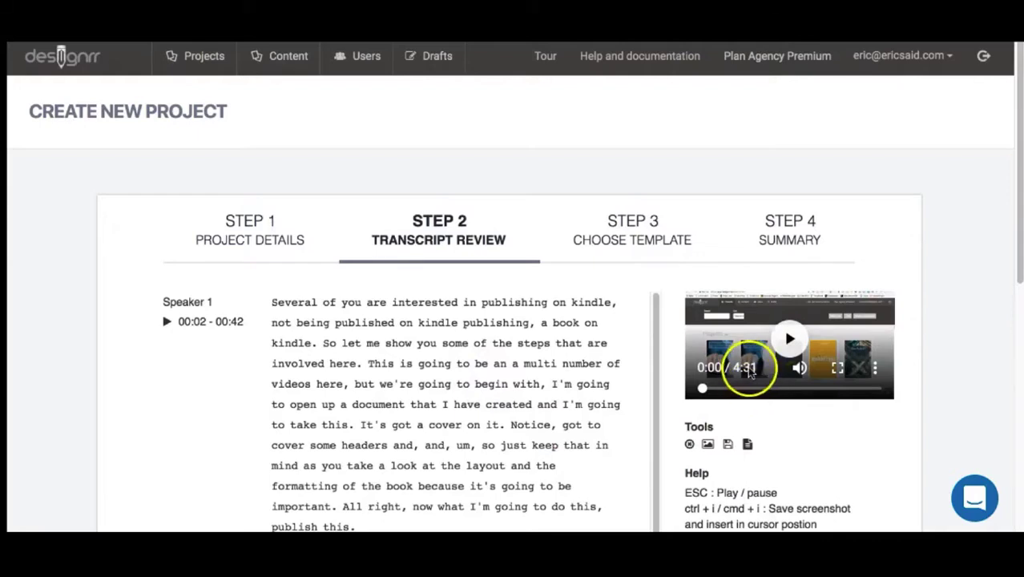
# Step: Play the video alongside the transcript and pause it at 0:26 on the "Effective Strategies for Automation" cover
pyautogui.scroll(-1, 515, 381)
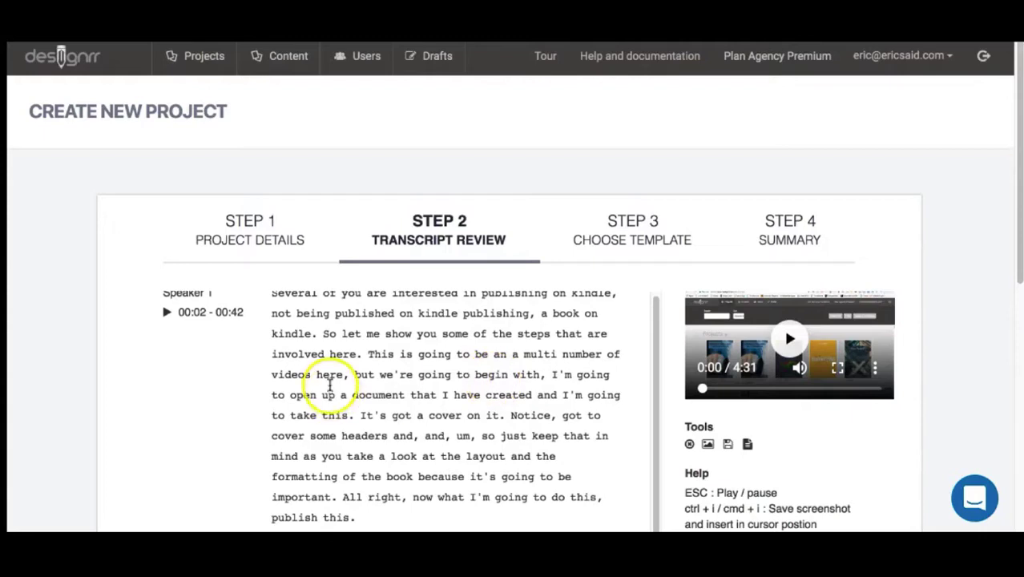
pyautogui.rightClick(373, 353)
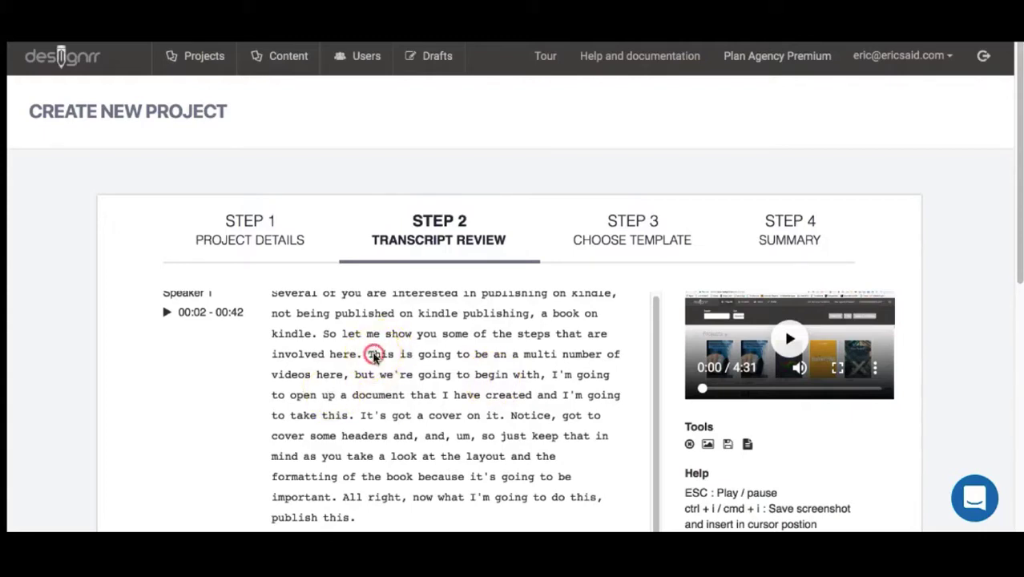
pyautogui.press('Escape')
pyautogui.click(362, 353)
pyautogui.click(468, 332)
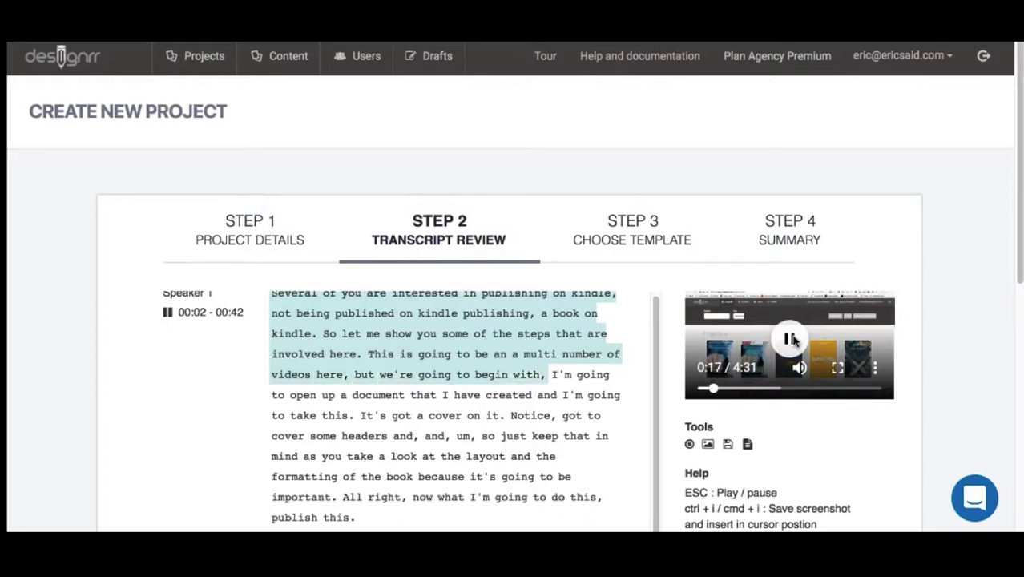
pyautogui.click(789, 342)
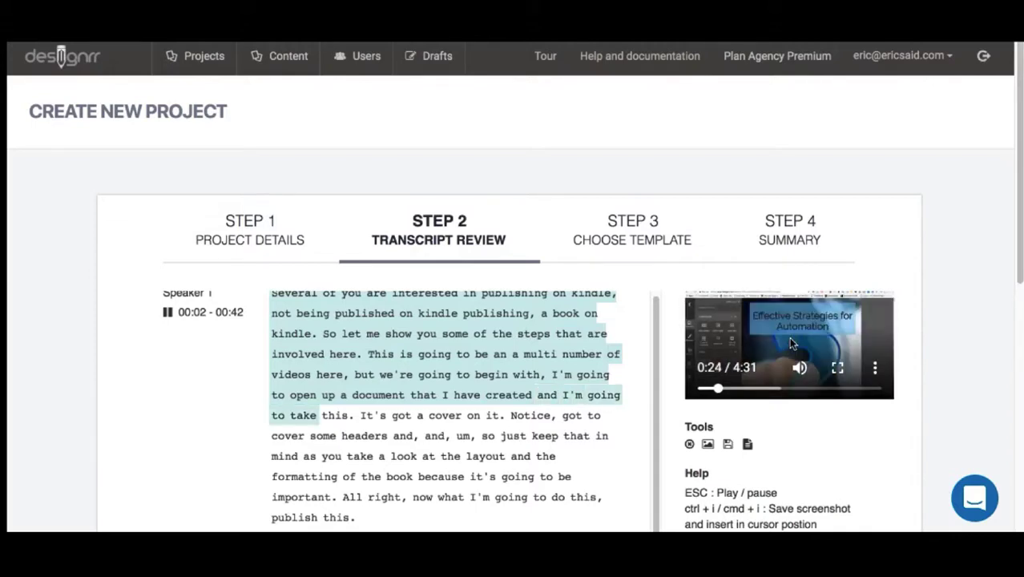
pyautogui.click(790, 341)
# Step: Insert a screenshot of the paused video frame into the first paragraph, after "It's got a cover on it"
pyautogui.click(535, 436)
pyautogui.click(507, 417)
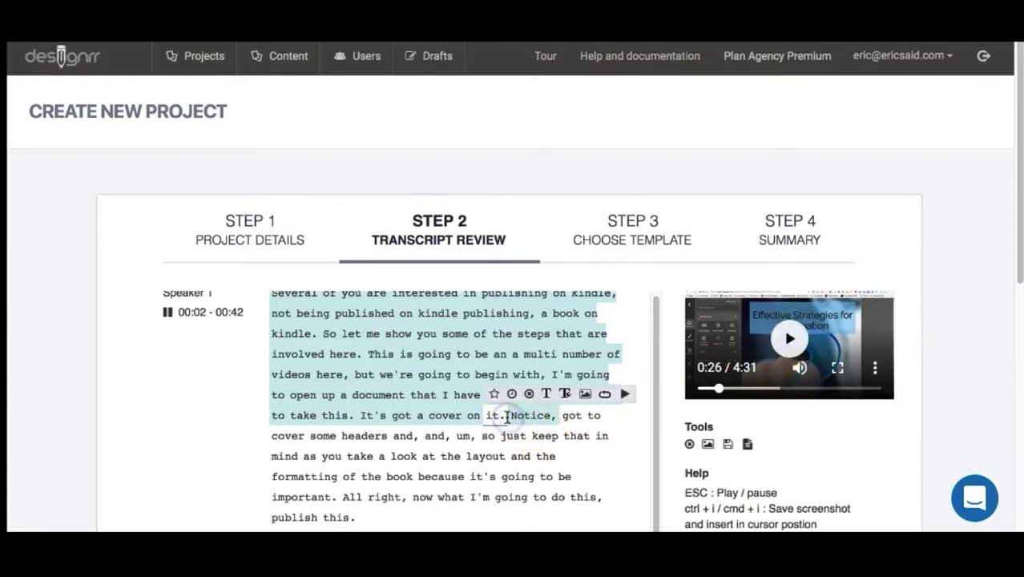
pyautogui.click(585, 393)
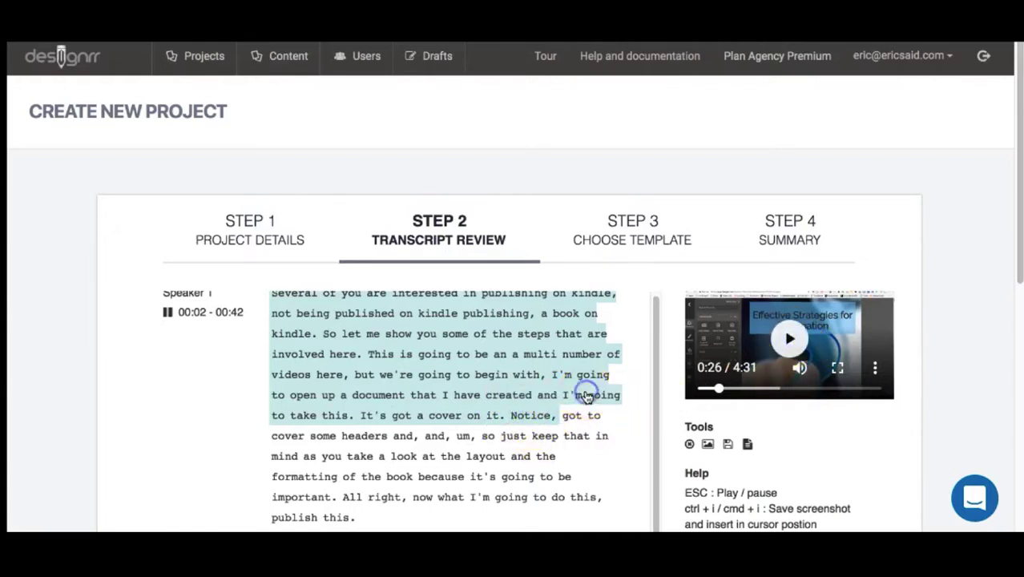
pyautogui.moveTo(411, 422); pyautogui.dragTo(412, 489)
pyautogui.scroll(-1, 411, 489)
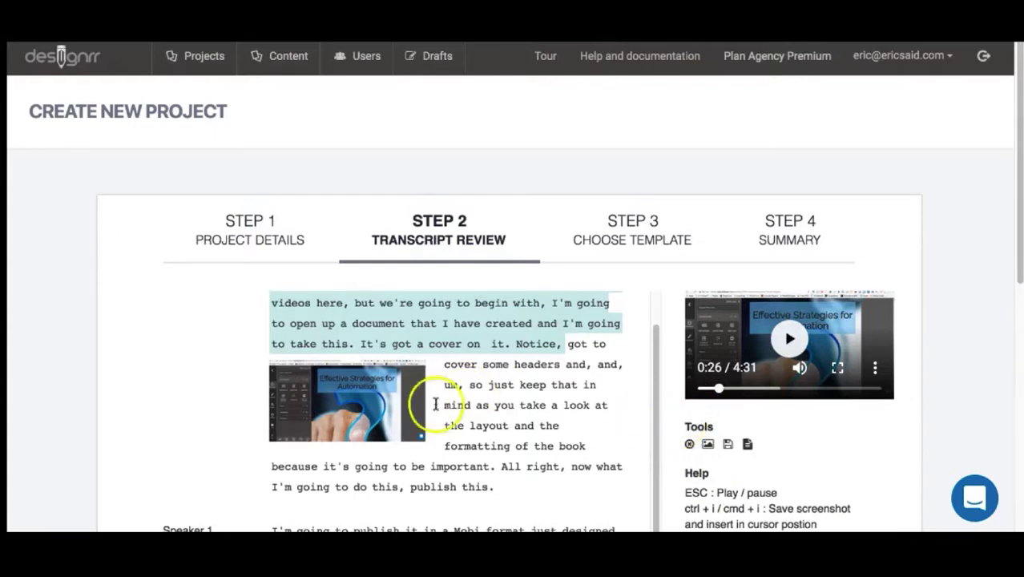
# Step: Check the inline editing options at "um" and "take" below the screenshot, and download the transcript as a text file
pyautogui.doubleClick(455, 388)
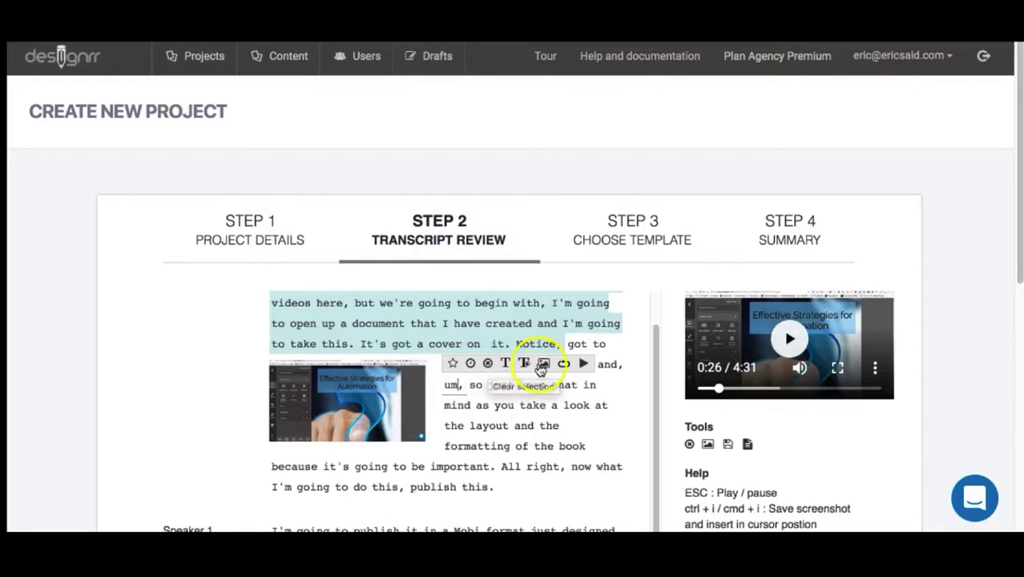
pyautogui.click(522, 407)
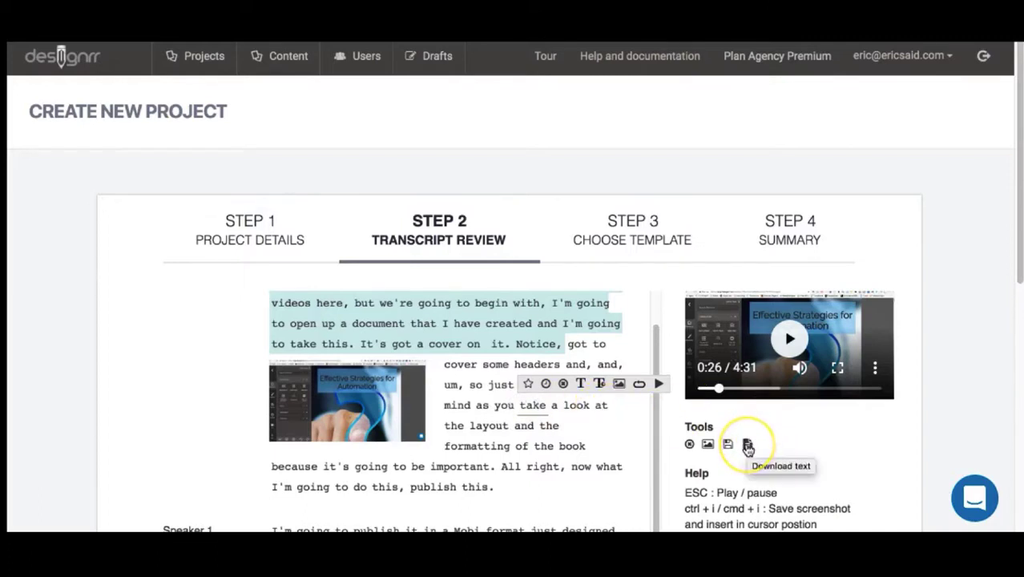
pyautogui.click(747, 445)
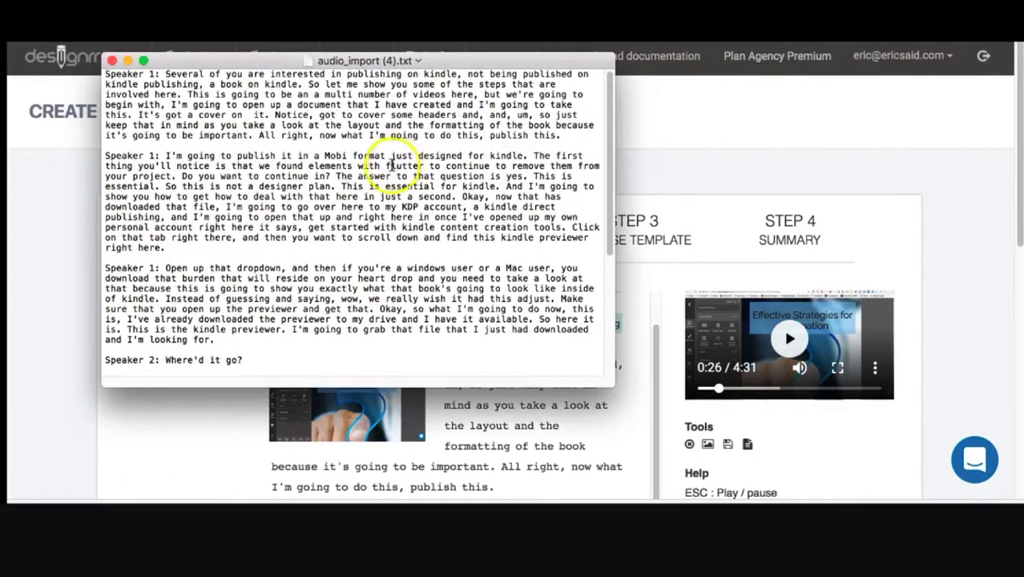
# Step: Read through the downloaded audio_import (4).txt, highlight the "Open up that dropdown" paragraph, and close the file
pyautogui.scroll(-3, 348, 160)
pyautogui.scroll(-8, 348, 161)
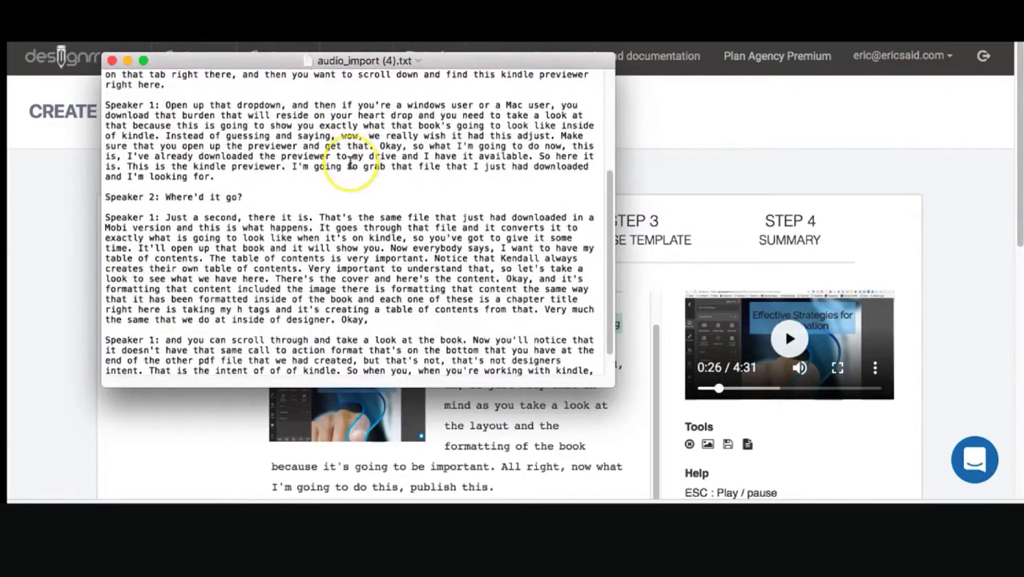
pyautogui.scroll(7, 350, 163)
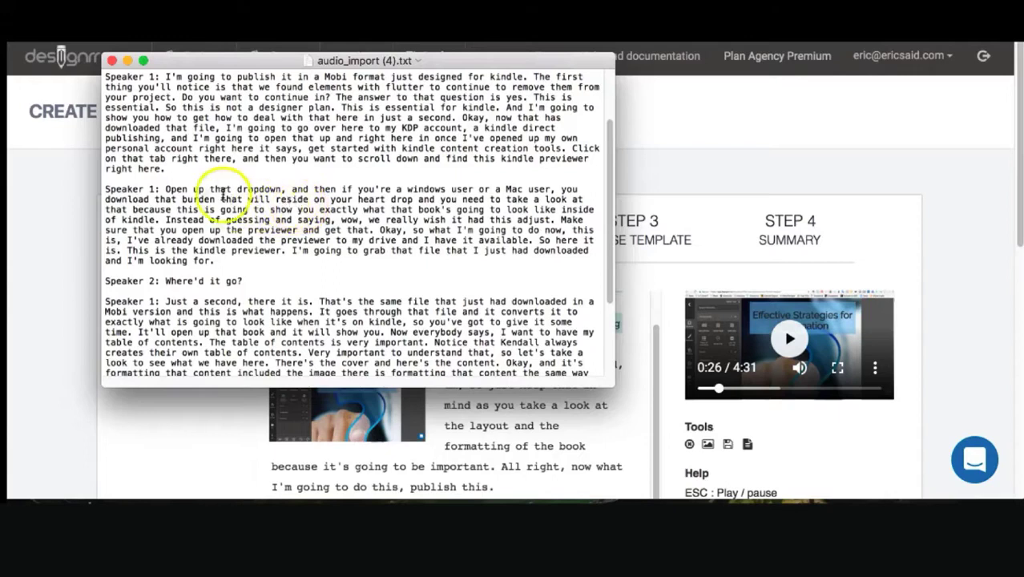
pyautogui.moveTo(170, 189); pyautogui.dragTo(237, 261)
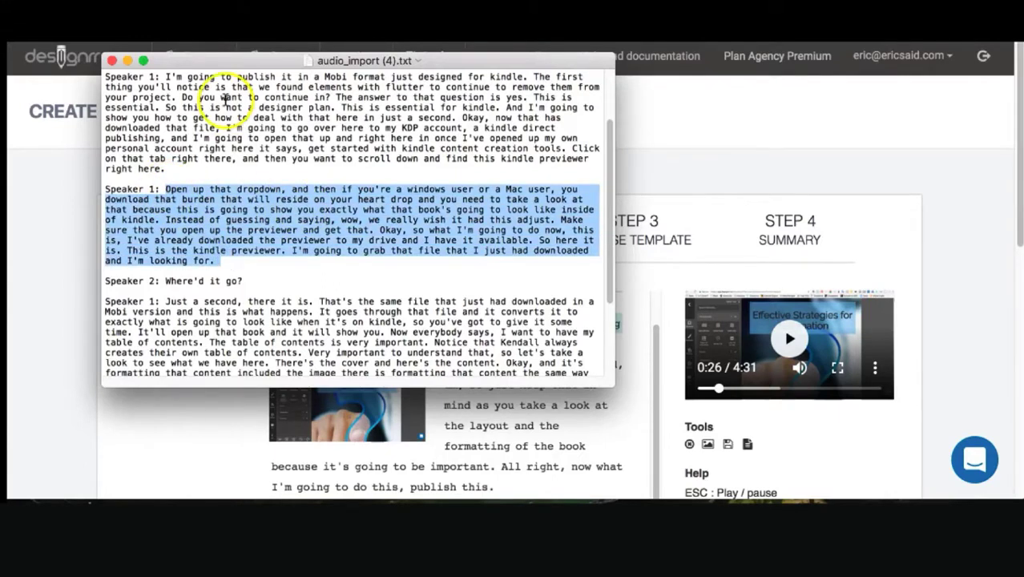
pyautogui.click(111, 63)
pyautogui.click(111, 63)
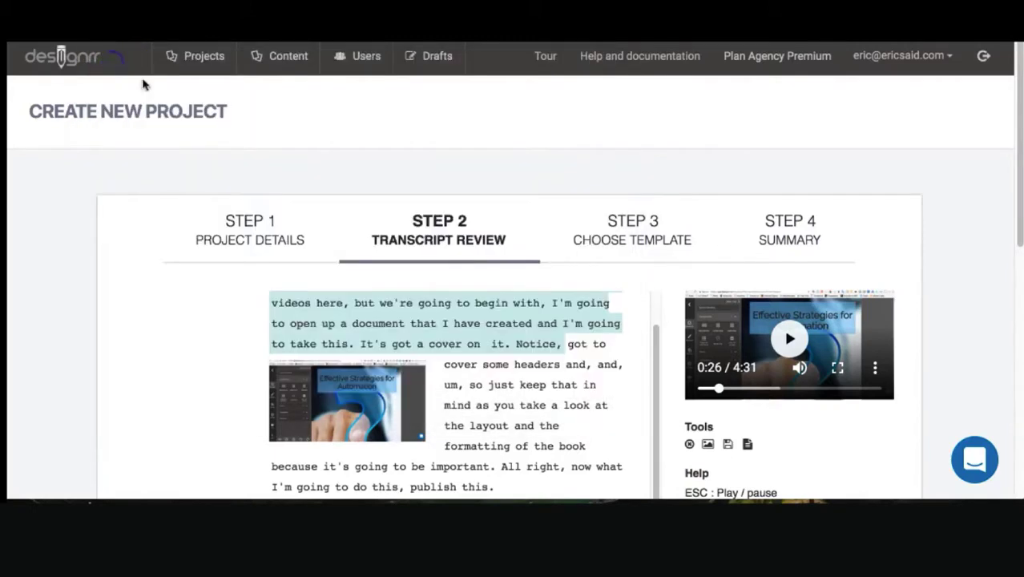
# Step: Review the editing help notes and save the edited transcript as a draft
pyautogui.scroll(-1, 630, 253)
pyautogui.scroll(-1, 630, 253)
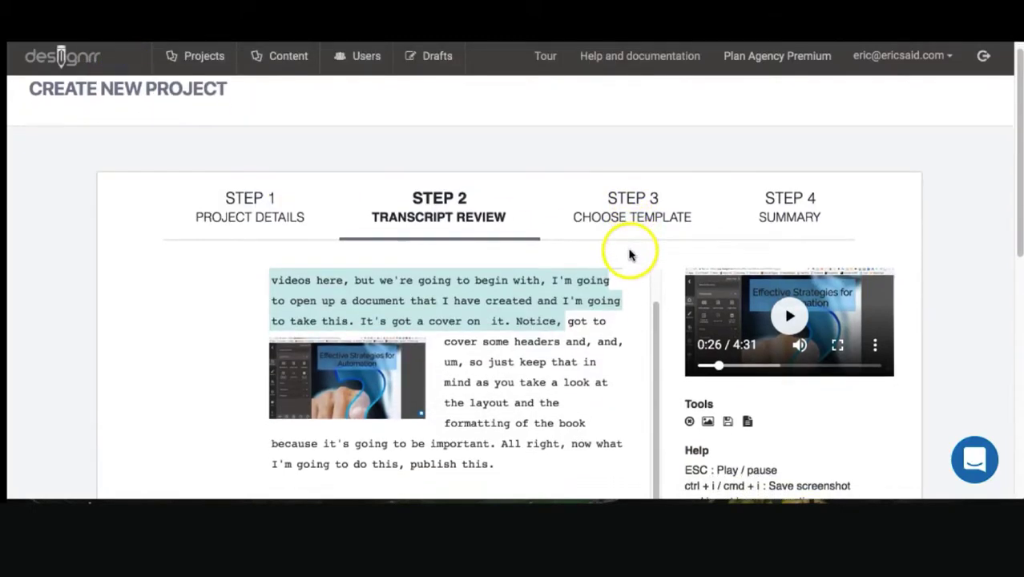
pyautogui.scroll(-1, 629, 254)
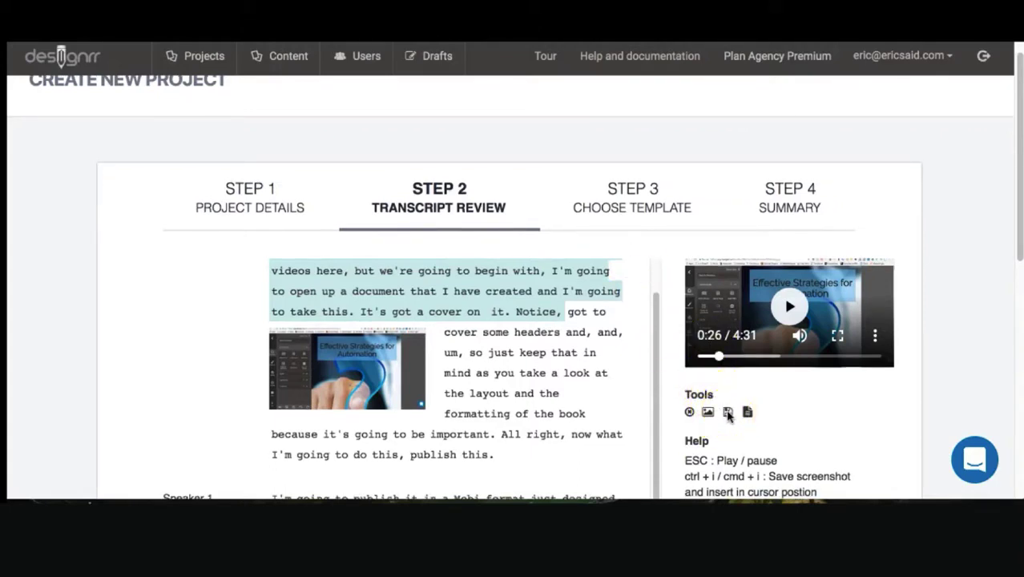
pyautogui.scroll(-10, 886, 304)
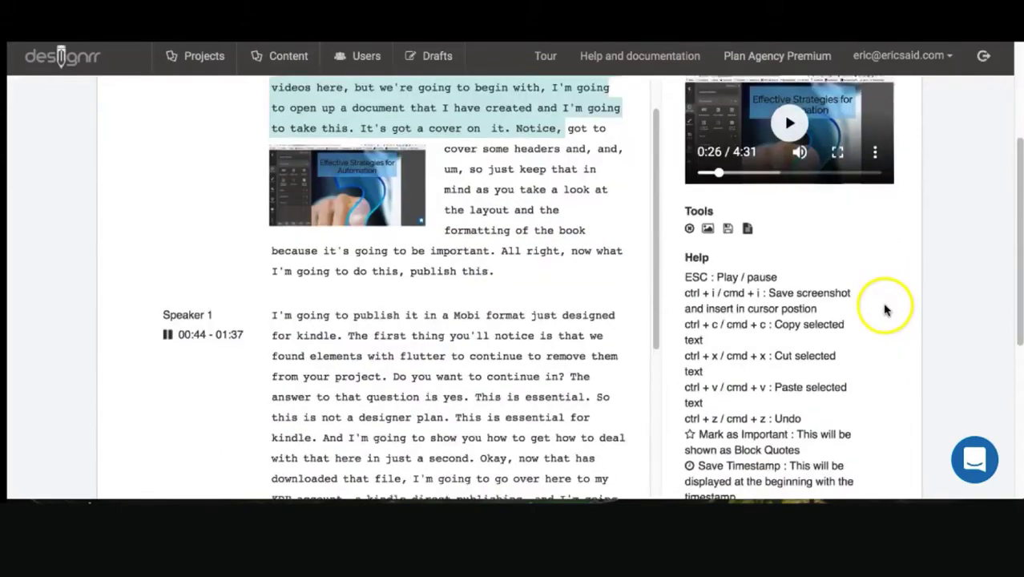
pyautogui.scroll(10, 879, 348)
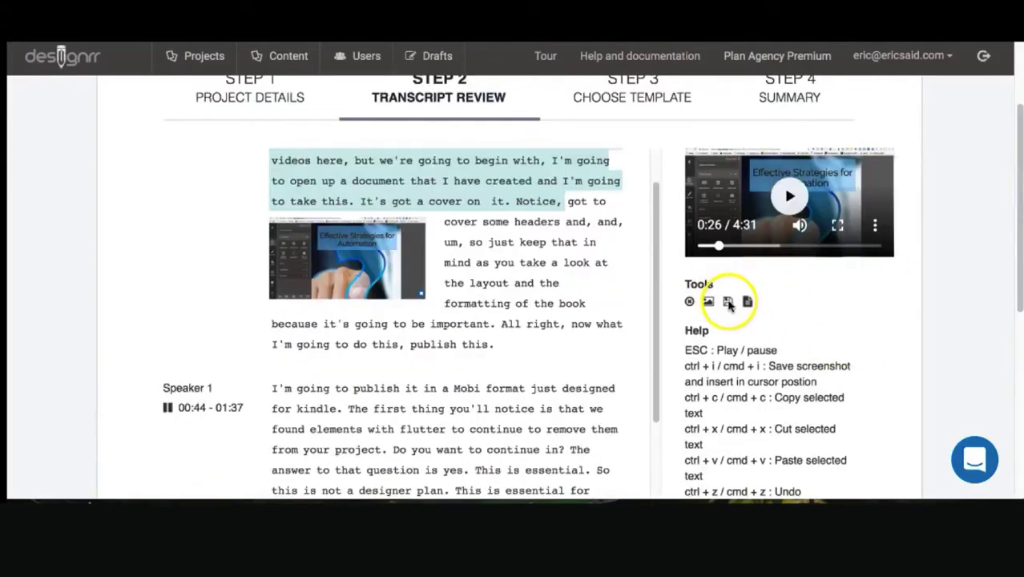
pyautogui.click(727, 302)
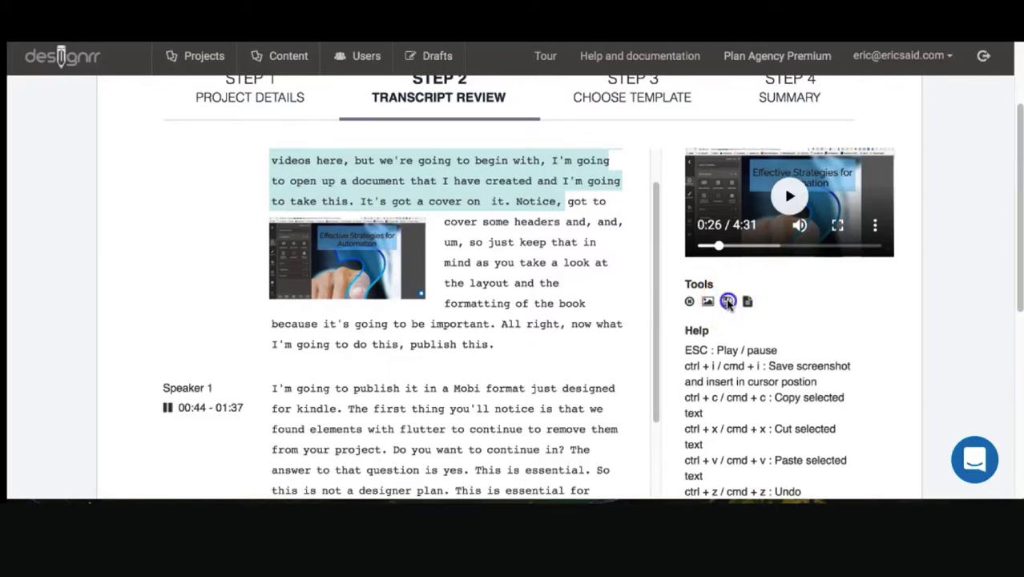
pyautogui.click(879, 470)
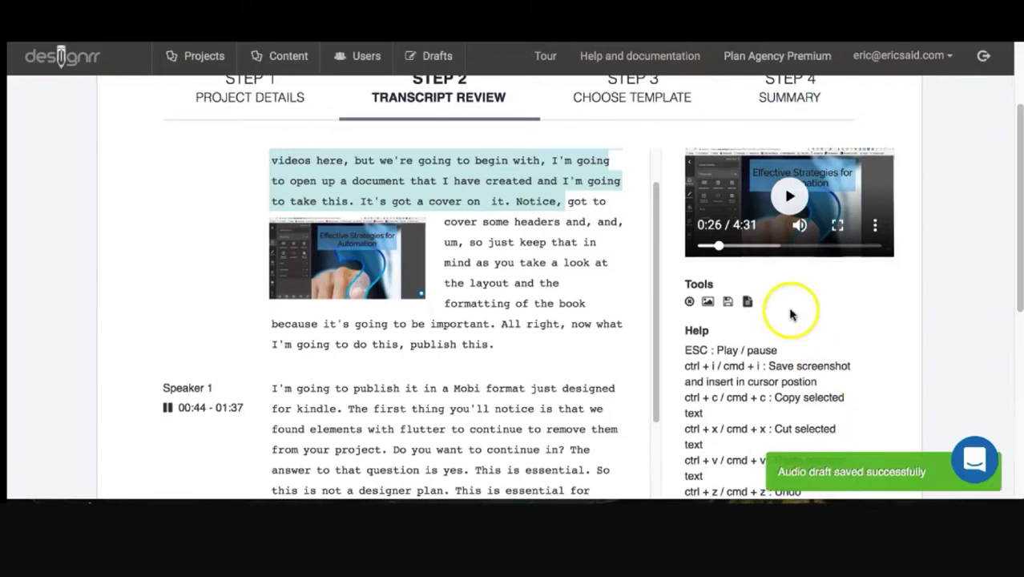
# Step: Return to the drafts list and rename the "My New Project" draft as "Revision 1"
pyautogui.scroll(2, 629, 287)
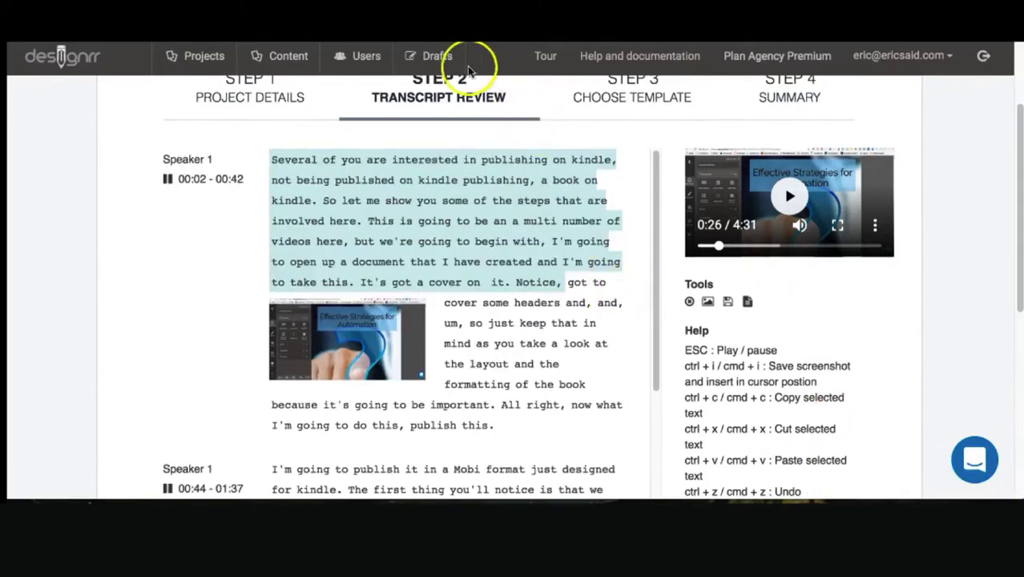
pyautogui.click(439, 58)
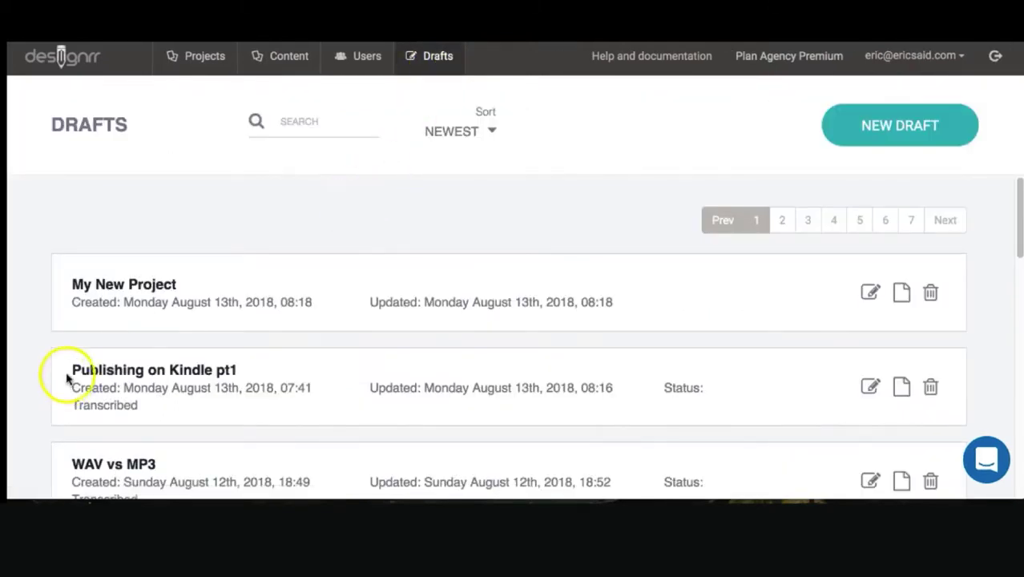
pyautogui.click(870, 294)
pyautogui.click(561, 139)
pyautogui.hotkey('ctrl', 'a')
pyautogui.write('Revision 1')
pyautogui.click(697, 219)
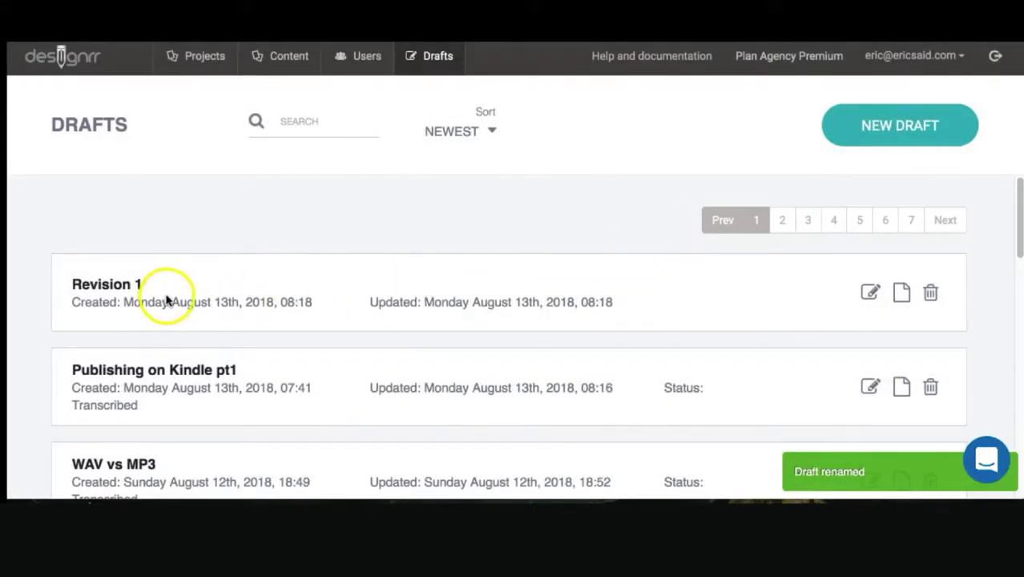
# Step: Open the "Revision 1" draft and check its transcript for the inserted screenshot
pyautogui.click(901, 291)
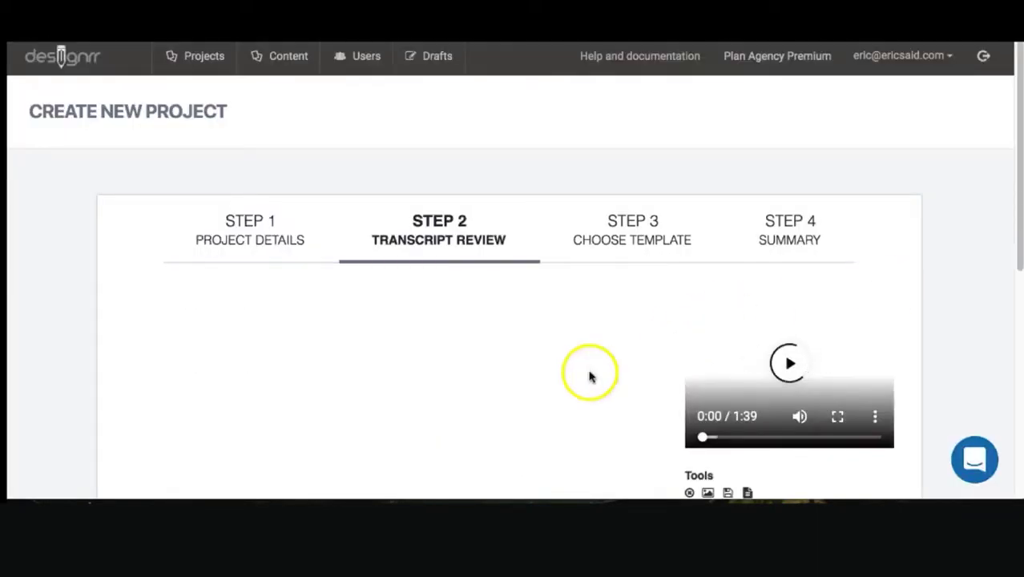
pyautogui.scroll(-2, 552, 381)
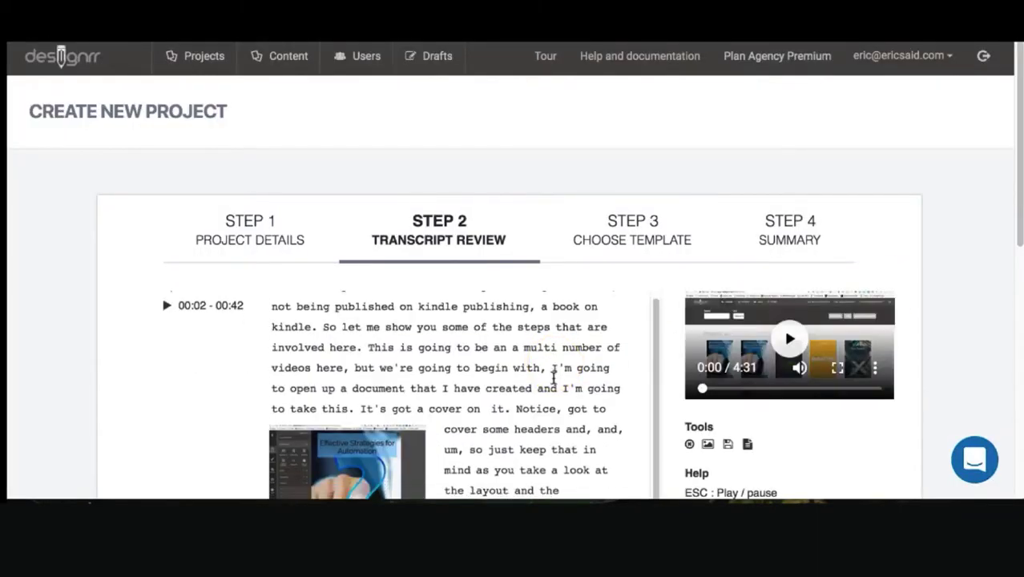
pyautogui.scroll(-3, 553, 377)
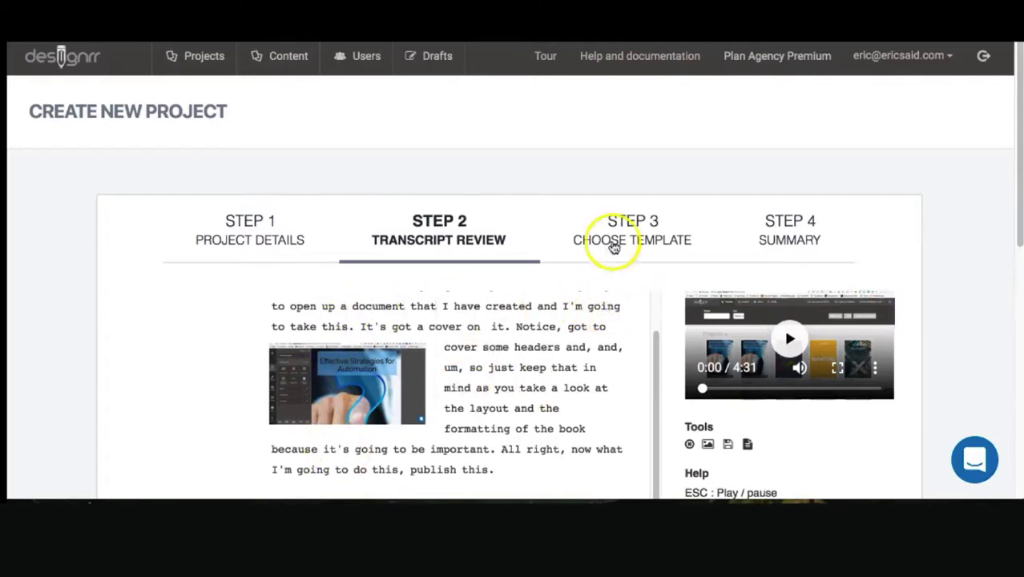
# Step: Open the "Publishing on Kindle pt1" draft from the drafts list and look through its original transcript
pyautogui.click(440, 53)
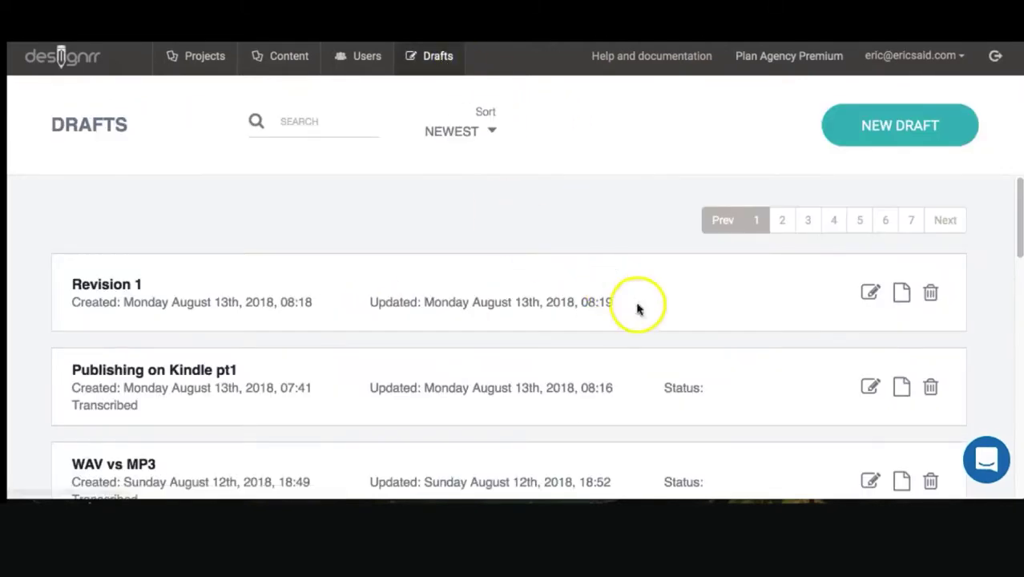
pyautogui.click(906, 386)
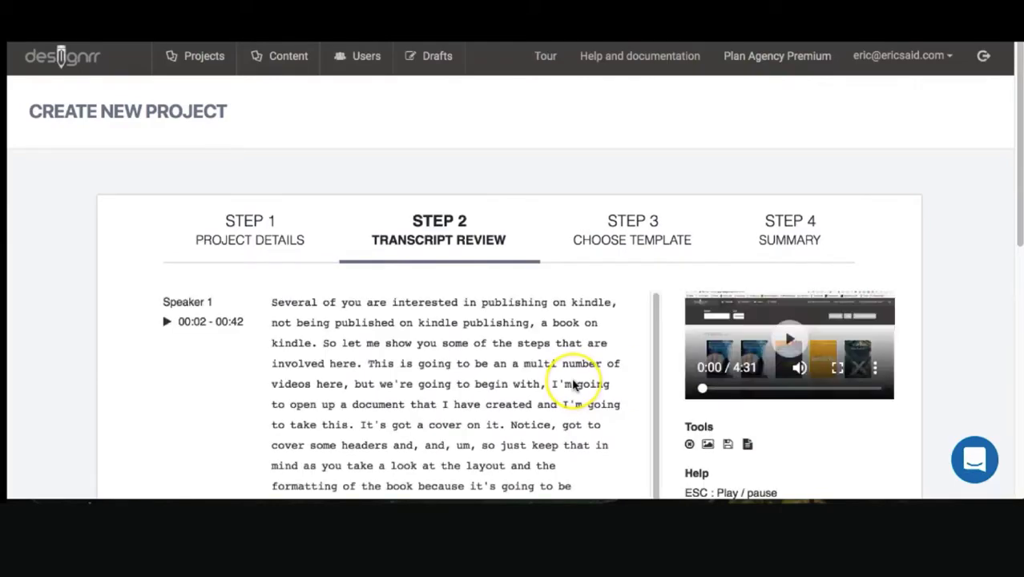
pyautogui.scroll(-5, 572, 385)
pyautogui.scroll(5, 573, 385)
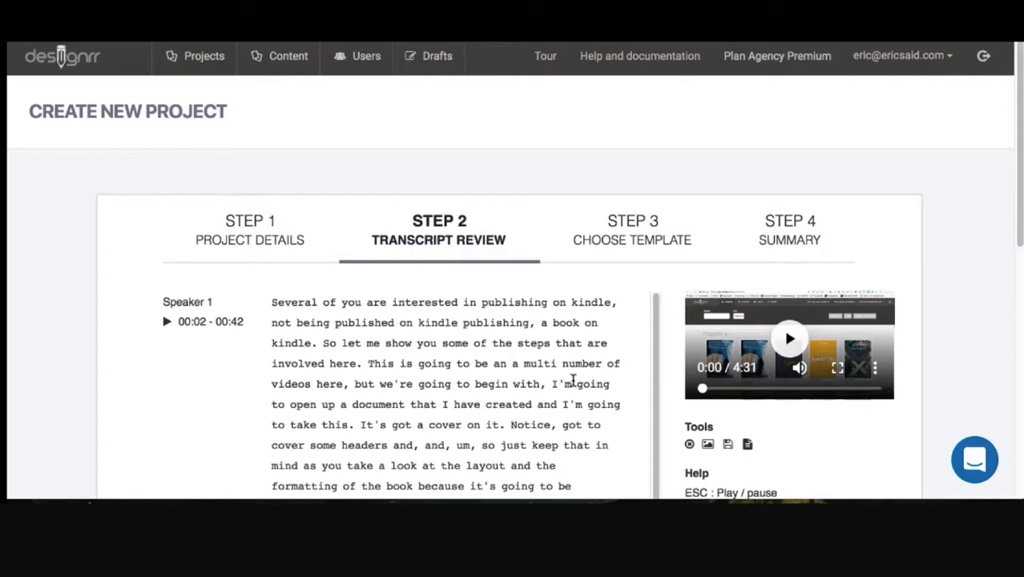
pyautogui.scroll(-2, 573, 380)
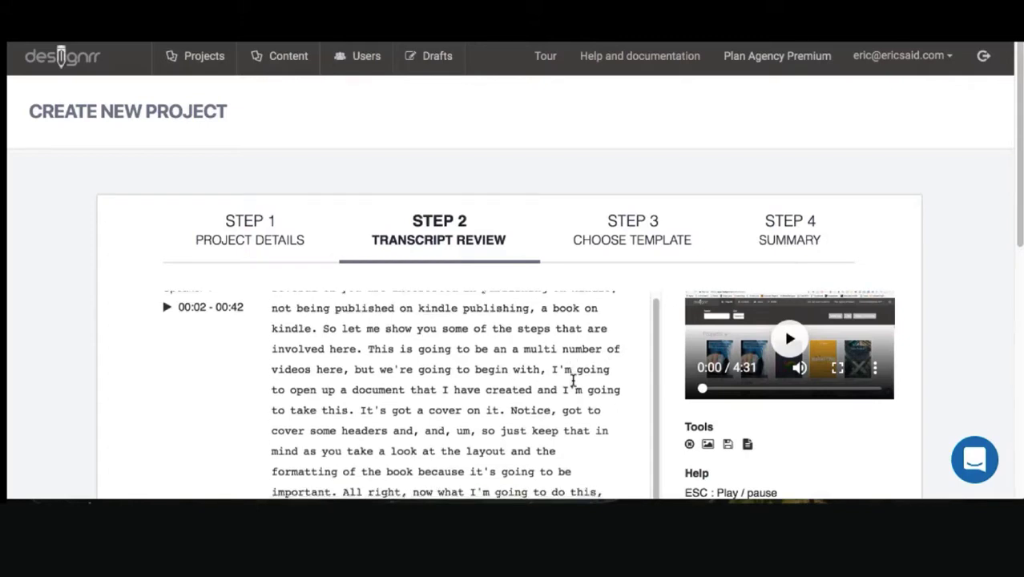
pyautogui.scroll(-5, 572, 380)
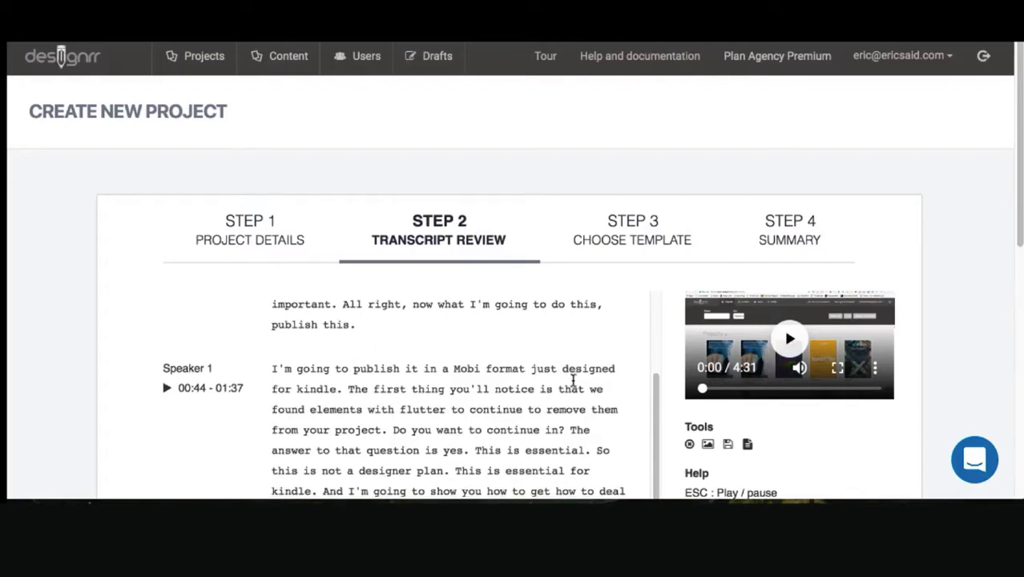
# Step: Highlight the phrase "Mobi format just designed for kindle" in the 00:44 - 01:37 transcript section
pyautogui.click(543, 371)
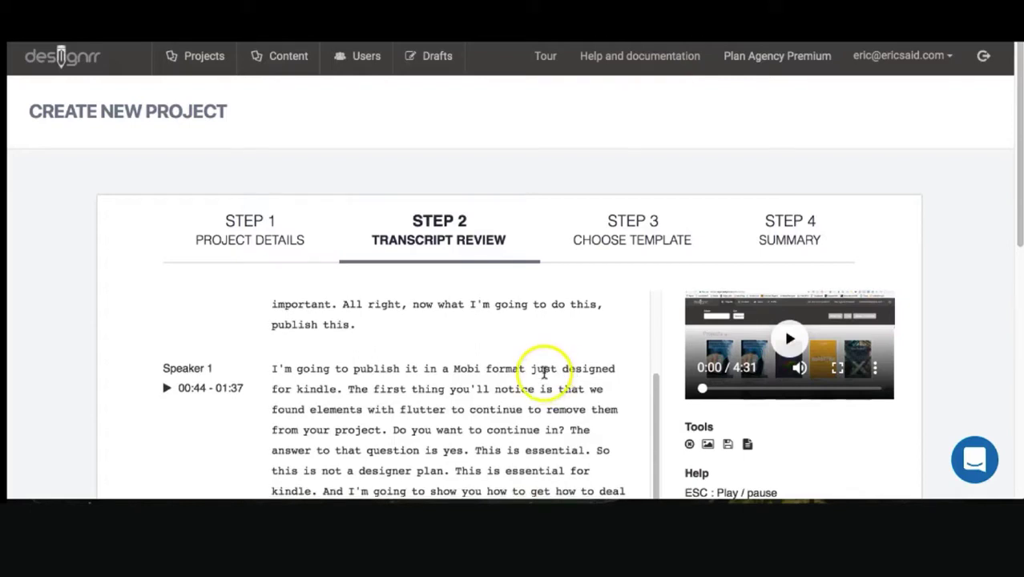
pyautogui.click(454, 368)
pyautogui.moveTo(454, 369); pyautogui.dragTo(338, 388)
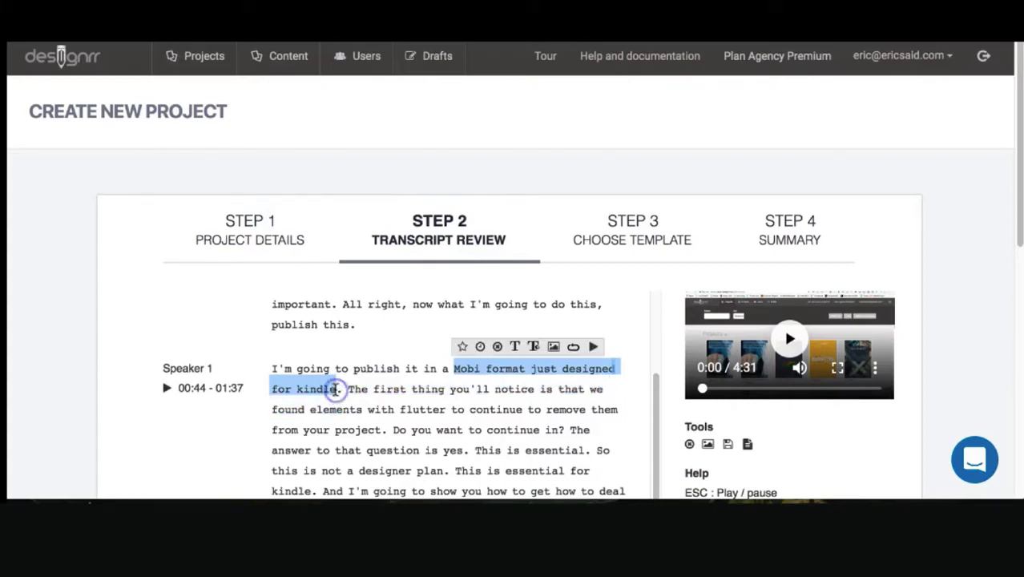
pyautogui.click(481, 348)
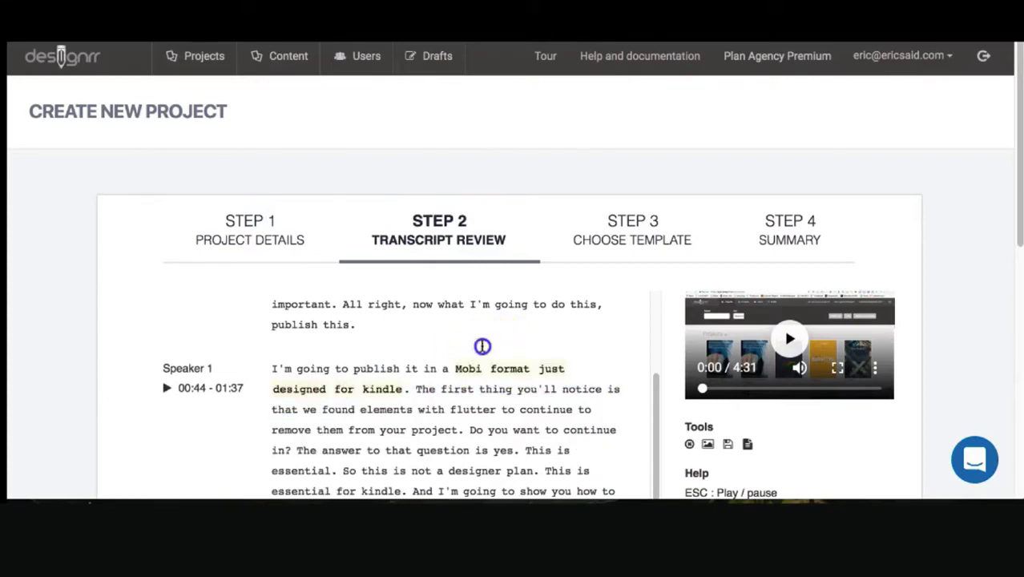
# Step: Look through the rest of the transcript and save it as an audio draft
pyautogui.scroll(-3, 517, 392)
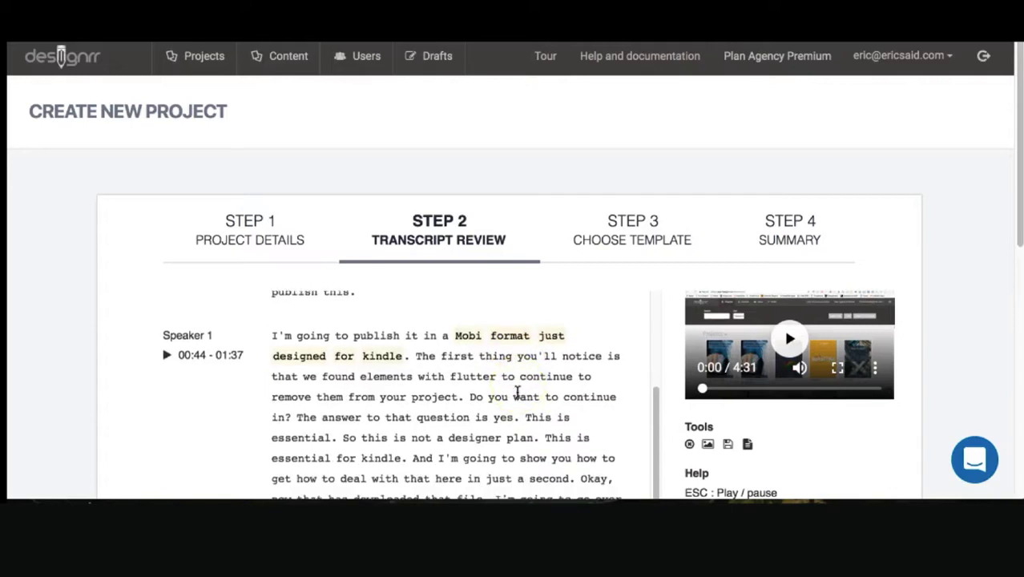
pyautogui.scroll(-3, 517, 391)
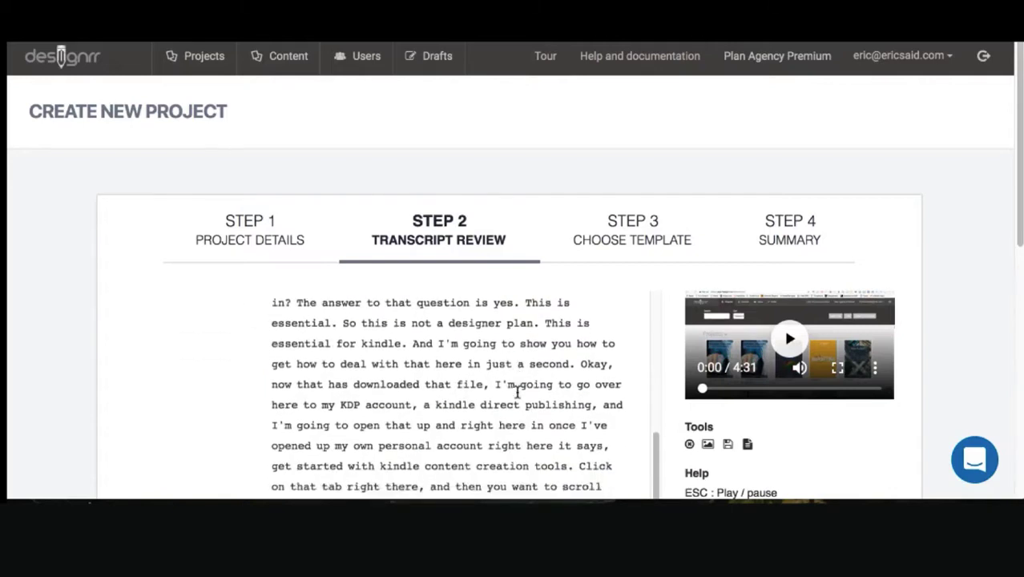
pyautogui.scroll(-2, 516, 392)
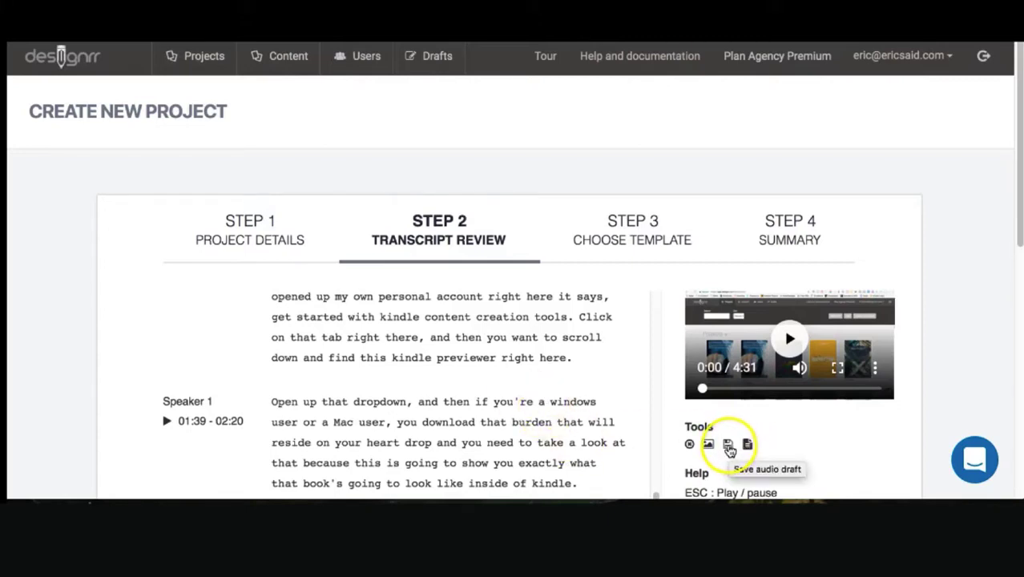
pyautogui.click(728, 445)
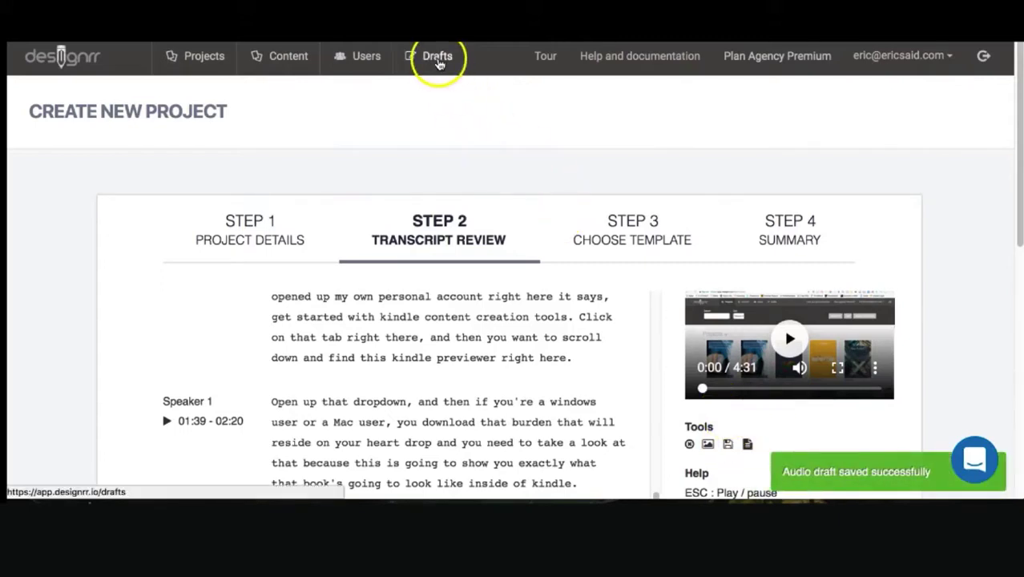
# Step: Open the new "My New Project" draft as a project and check its transcript for the highlighted phrase
pyautogui.click(437, 58)
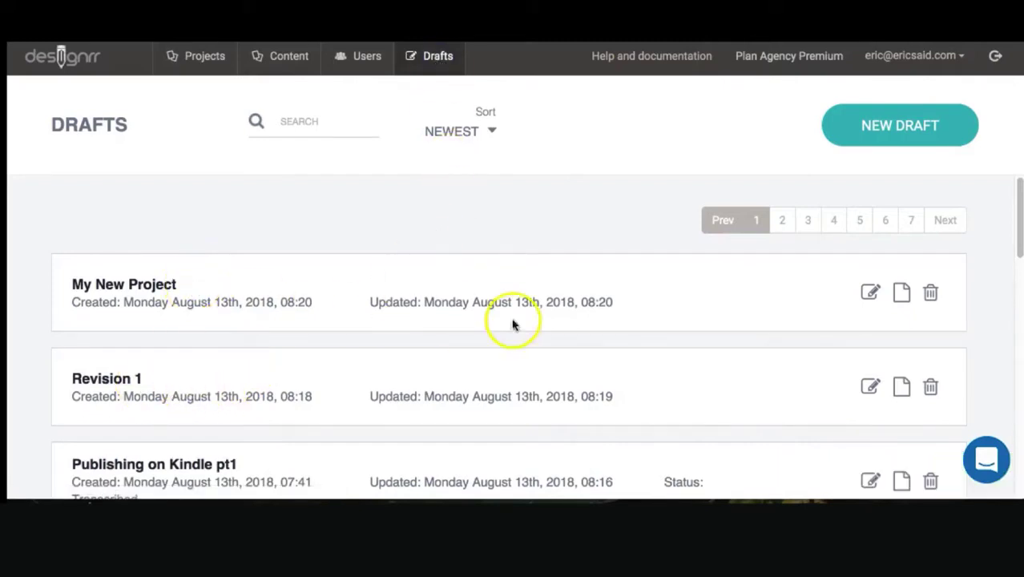
pyautogui.click(900, 293)
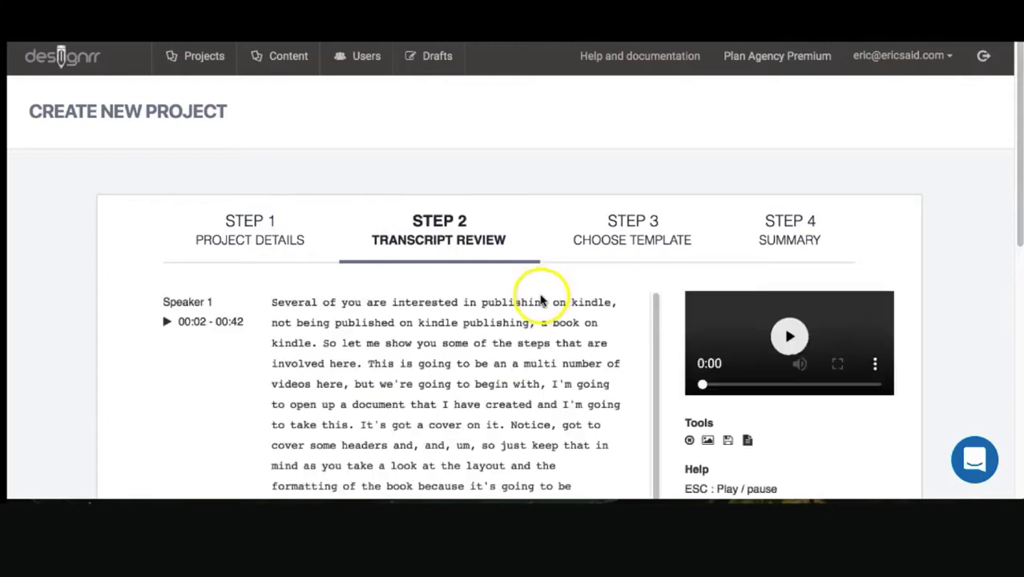
pyautogui.scroll(-3, 525, 315)
pyautogui.scroll(-5, 515, 323)
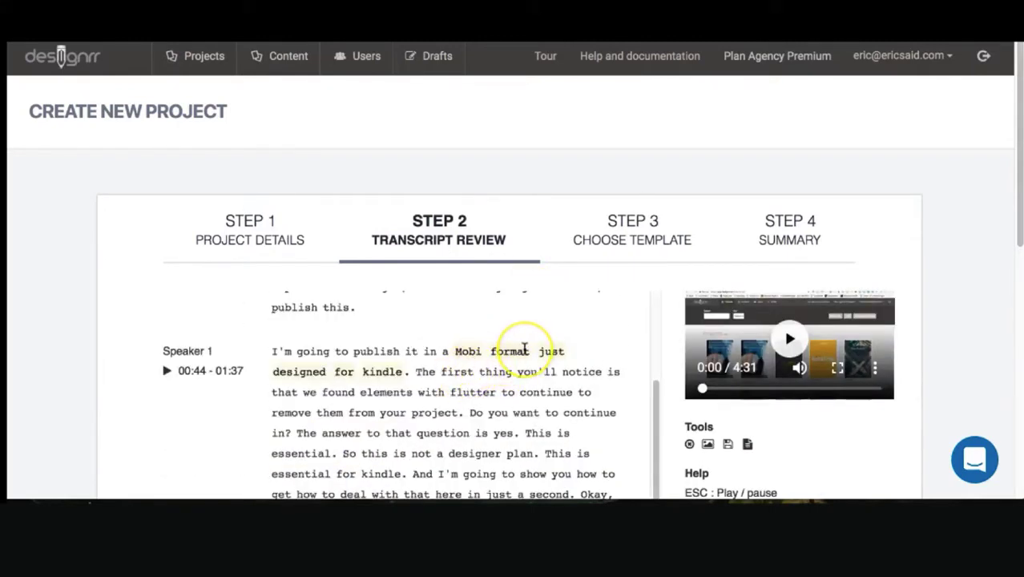
pyautogui.scroll(5, 525, 348)
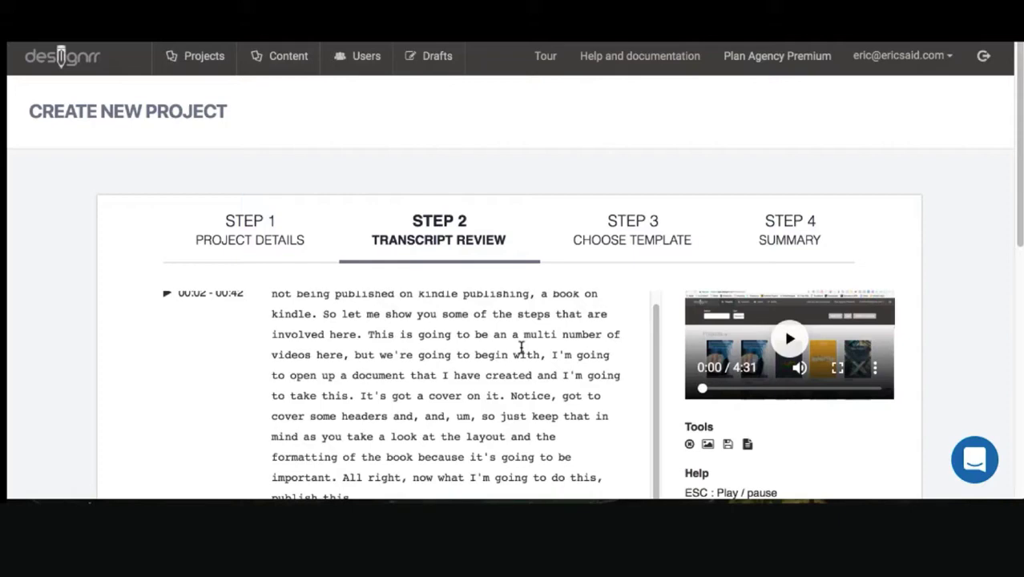
pyautogui.scroll(-1, 521, 345)
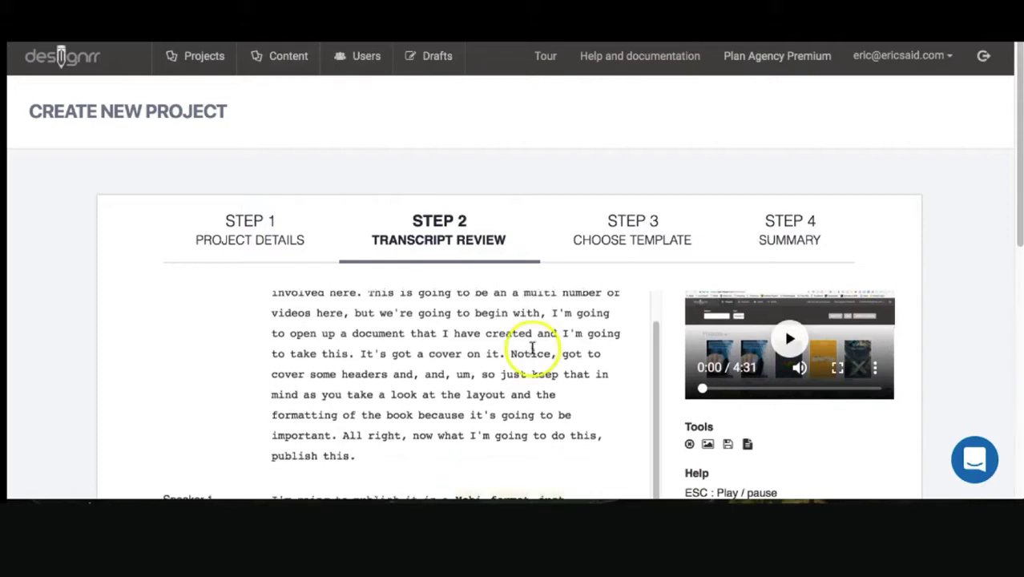
pyautogui.scroll(-3, 661, 313)
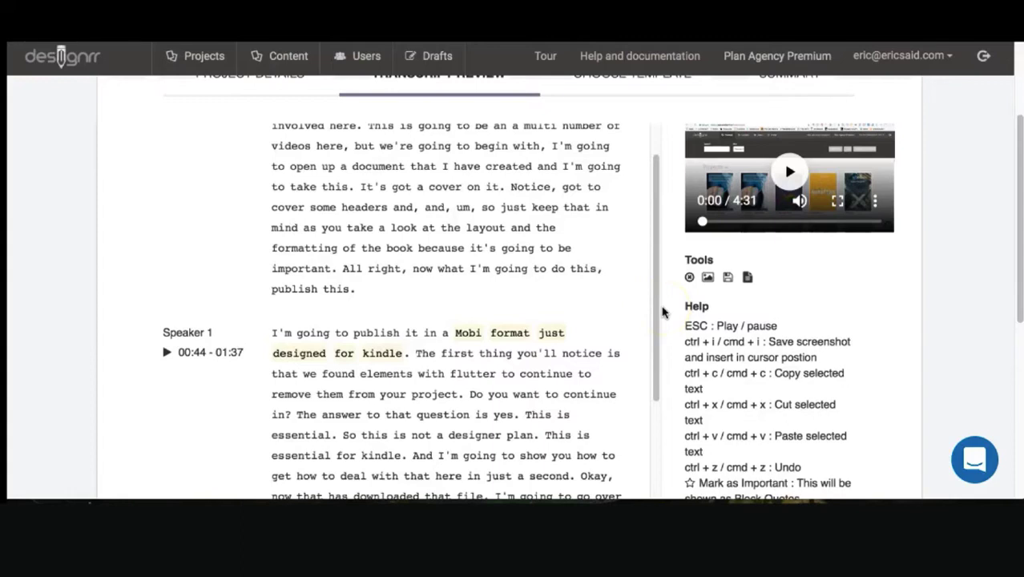
# Step: Return to the drafts list and open the "Kindle publishing Demo" draft in the project draft editor
pyautogui.click(439, 58)
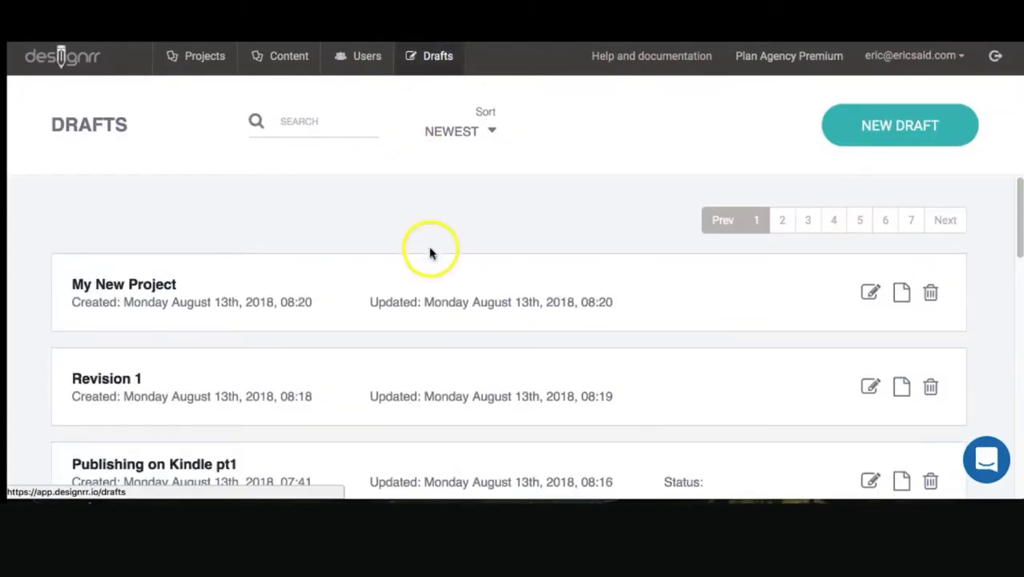
pyautogui.click(776, 288)
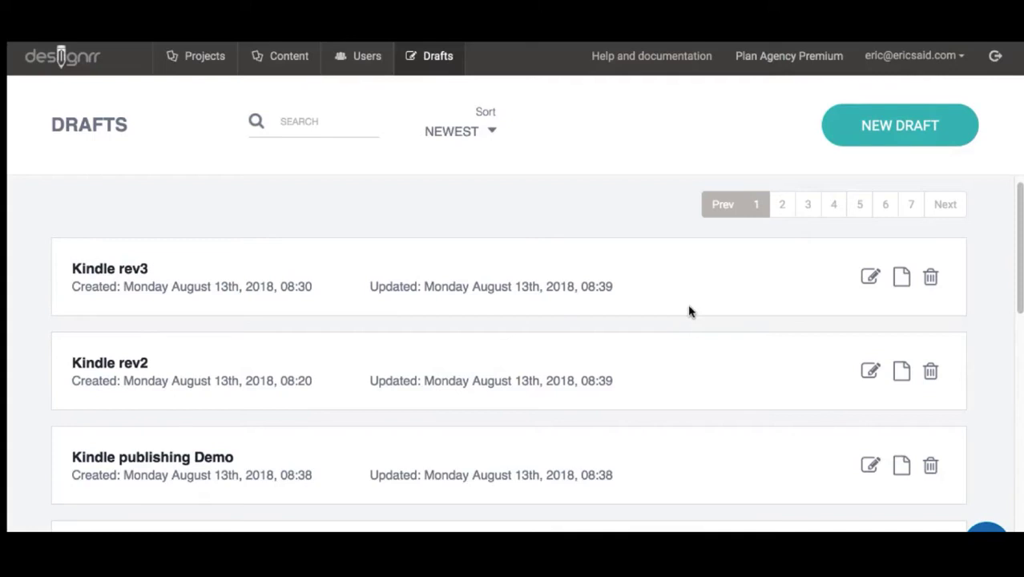
pyautogui.scroll(-1, 689, 311)
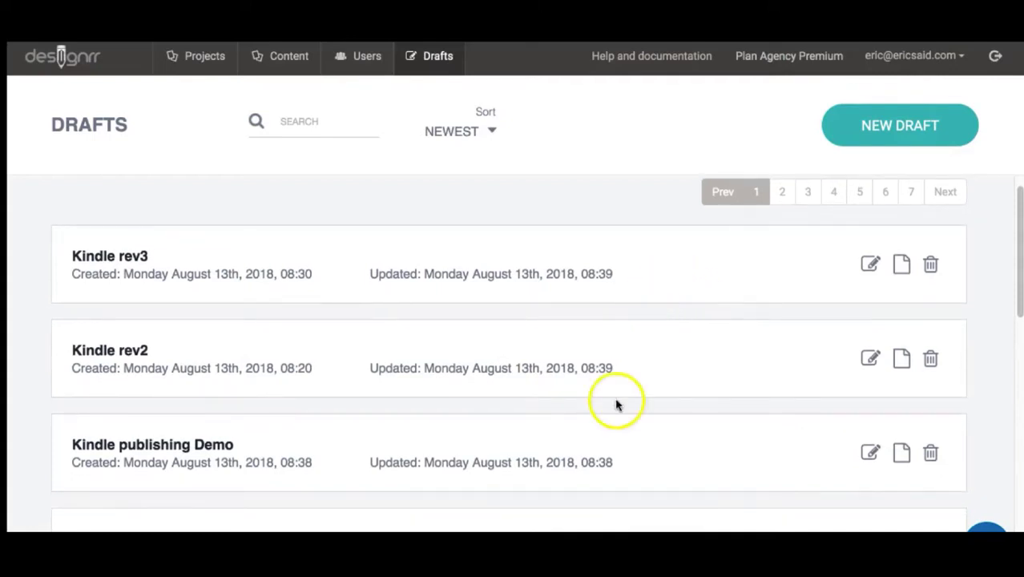
pyautogui.click(871, 454)
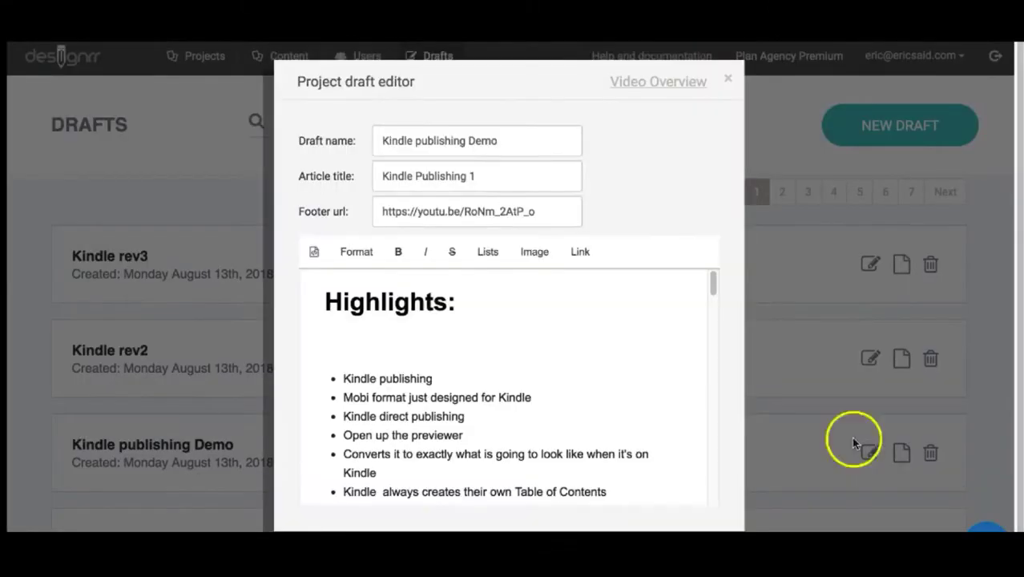
# Step: Check the heading formats available for the "Highlights:" title in the draft text
pyautogui.scroll(-1, 511, 331)
pyautogui.scroll(-1, 497, 324)
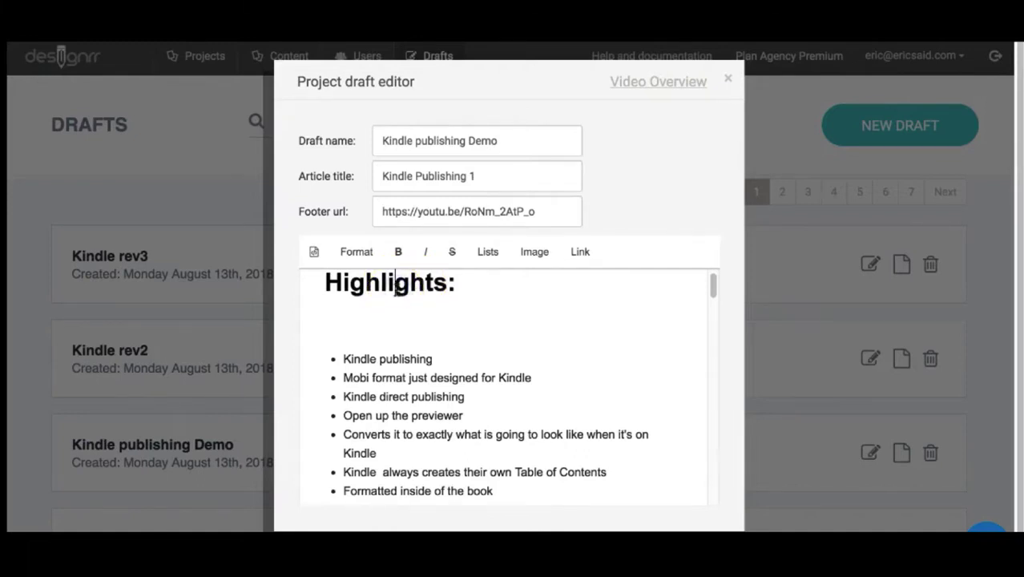
pyautogui.click(371, 254)
pyautogui.scroll(-1, 402, 426)
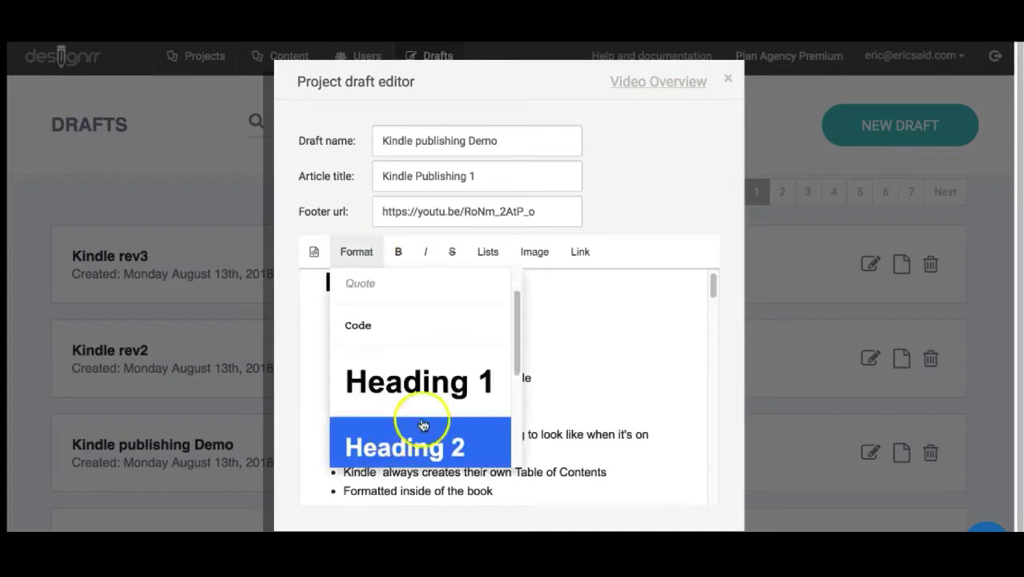
pyautogui.click(423, 425)
pyautogui.click(446, 320)
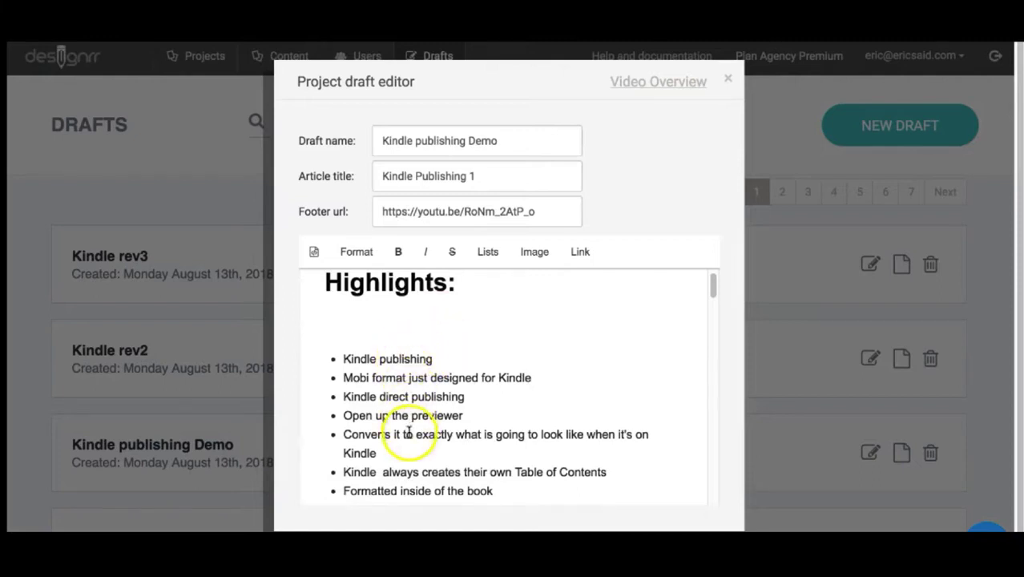
# Step: Examine the draft's highlights bullet list, the "First Steps in Using the Previewer" heading and the inserted screenshot
pyautogui.scroll(-2, 446, 419)
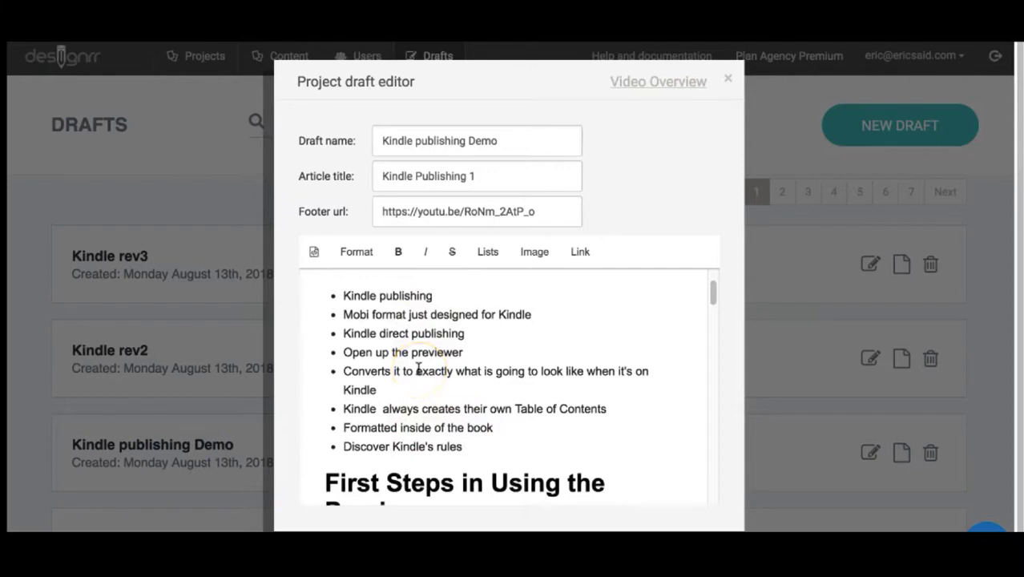
pyautogui.scroll(-1, 417, 370)
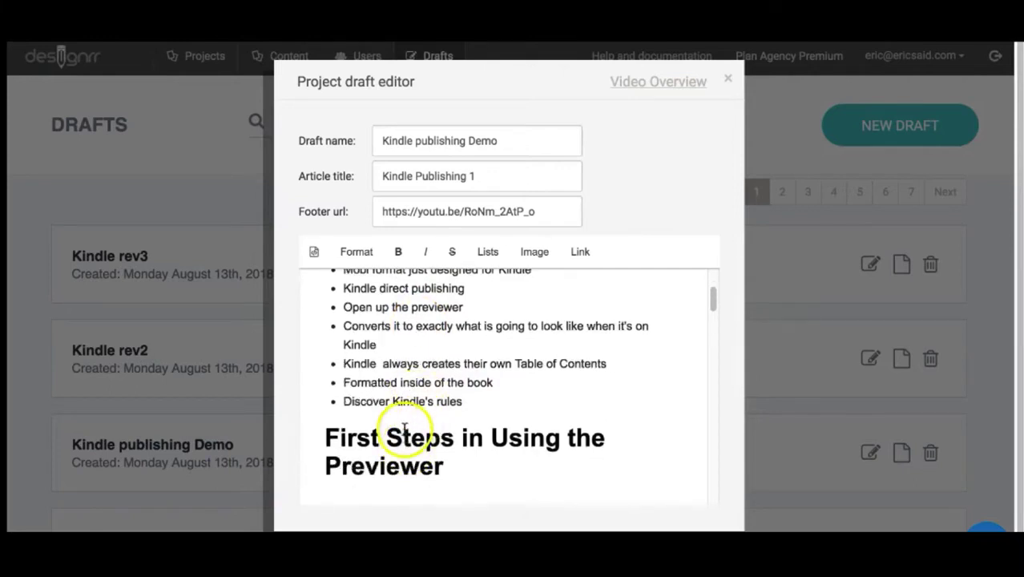
pyautogui.scroll(-1, 403, 427)
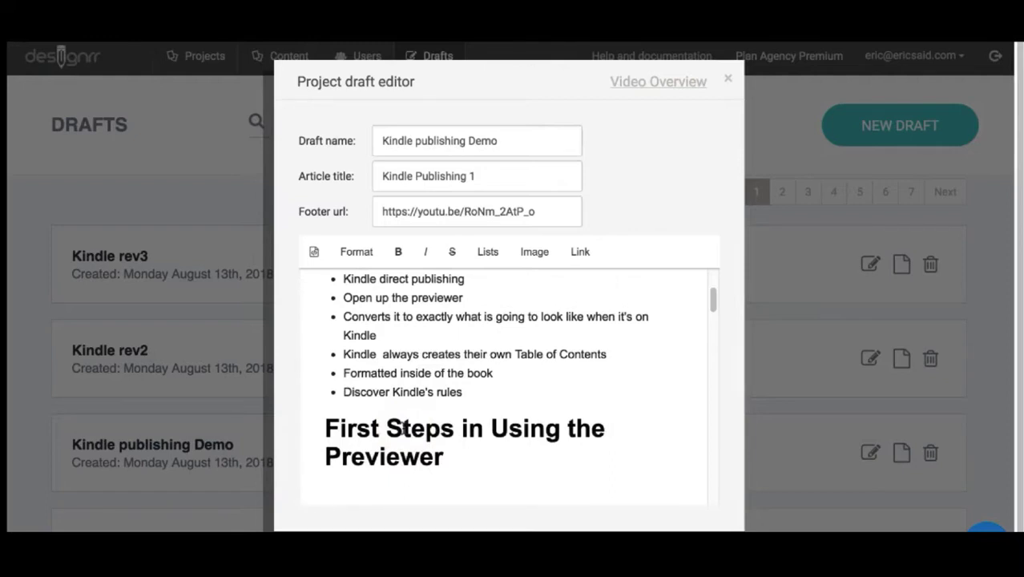
pyautogui.scroll(-2, 445, 429)
pyautogui.scroll(-8, 450, 422)
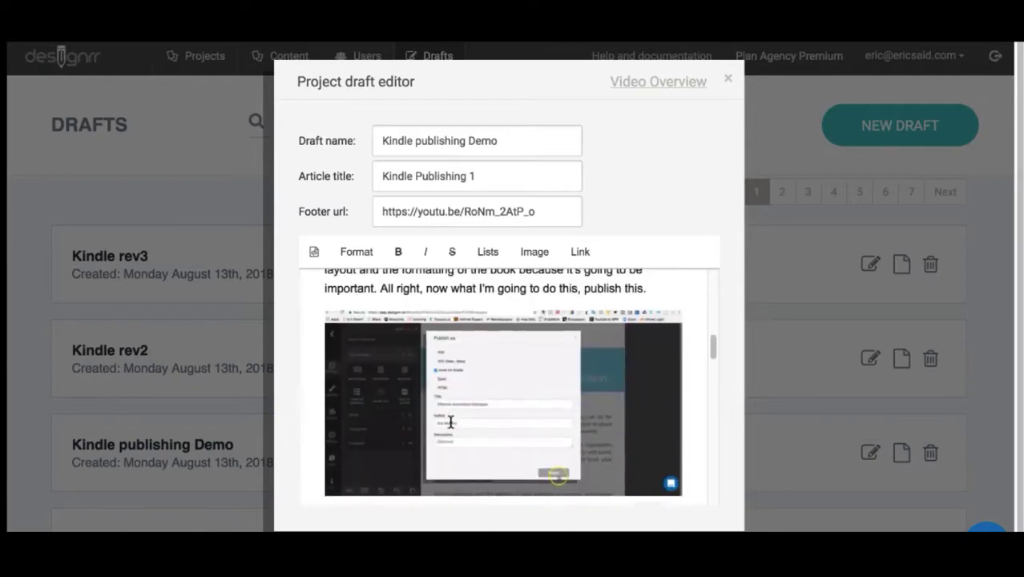
pyautogui.scroll(-3, 450, 422)
# Step: Read the edited paragraphs below the screenshot, including the bold and italic quotes, and close the draft editor
pyautogui.click(450, 422)
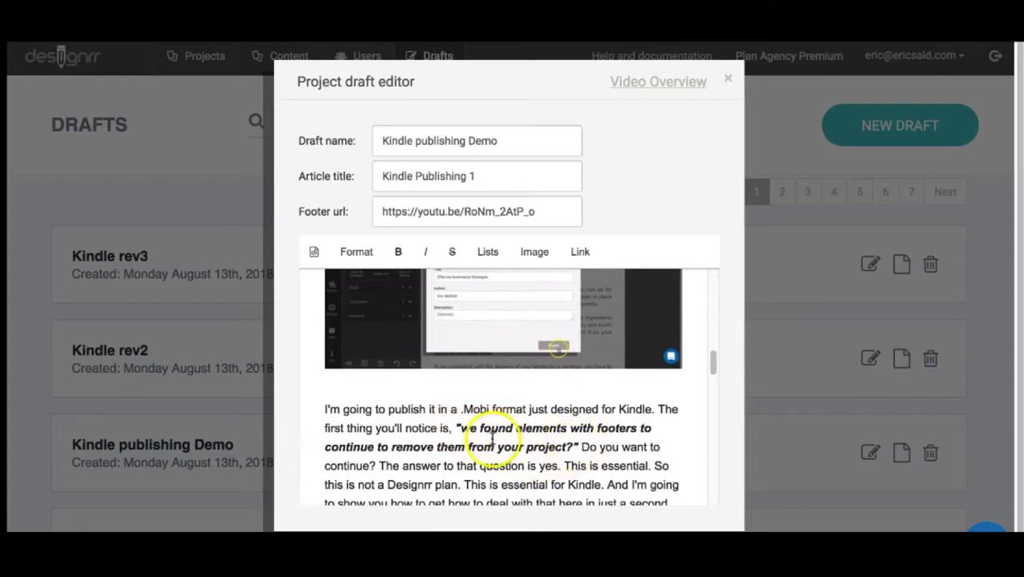
pyautogui.scroll(-2, 499, 465)
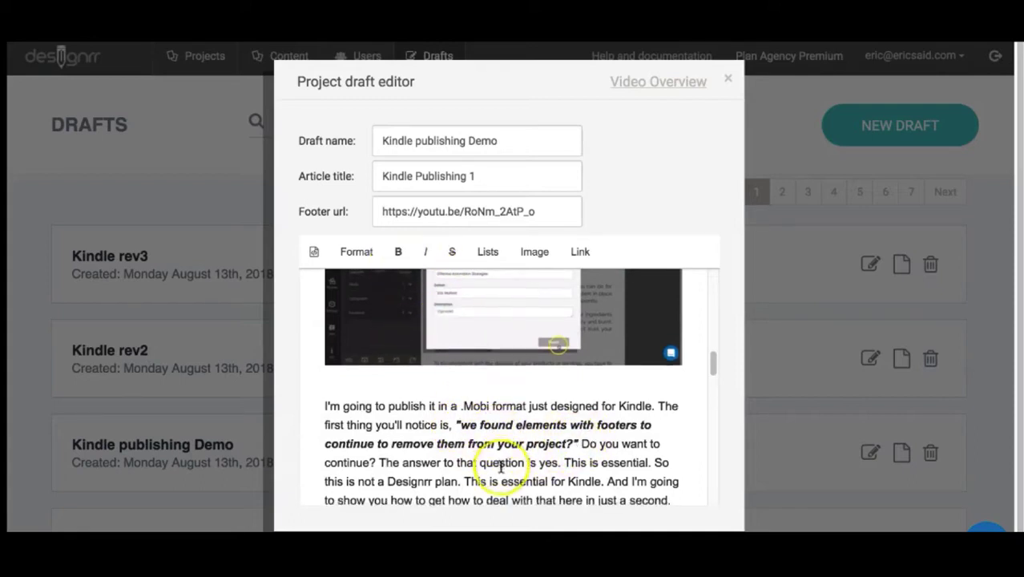
pyautogui.scroll(-1, 500, 465)
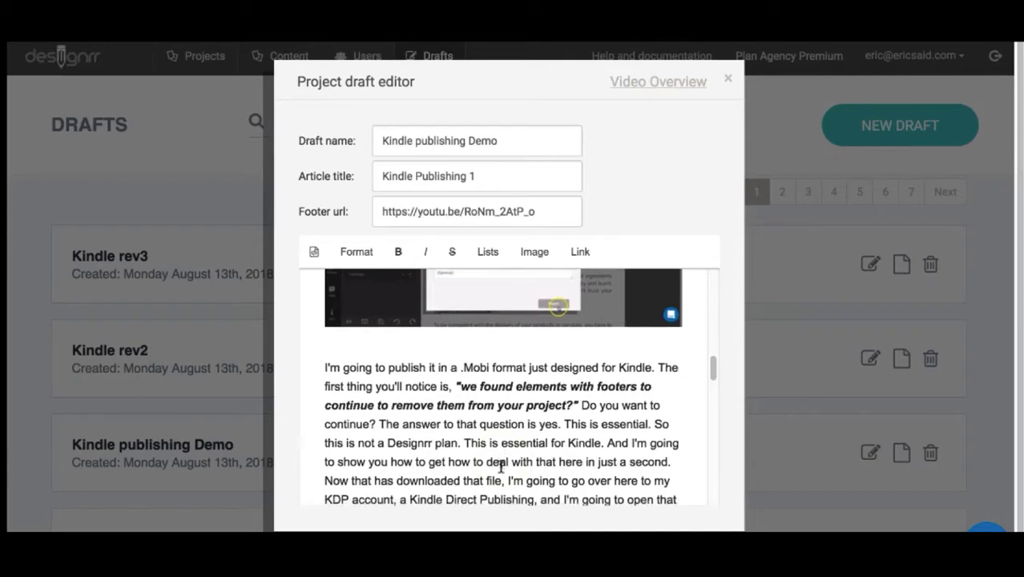
pyautogui.scroll(-2, 500, 465)
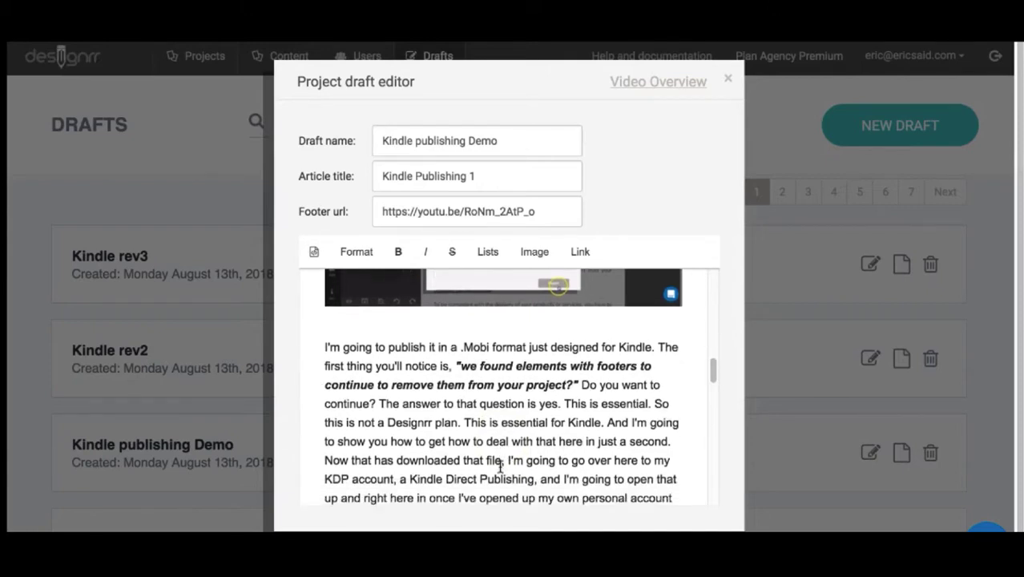
pyautogui.scroll(-3, 499, 465)
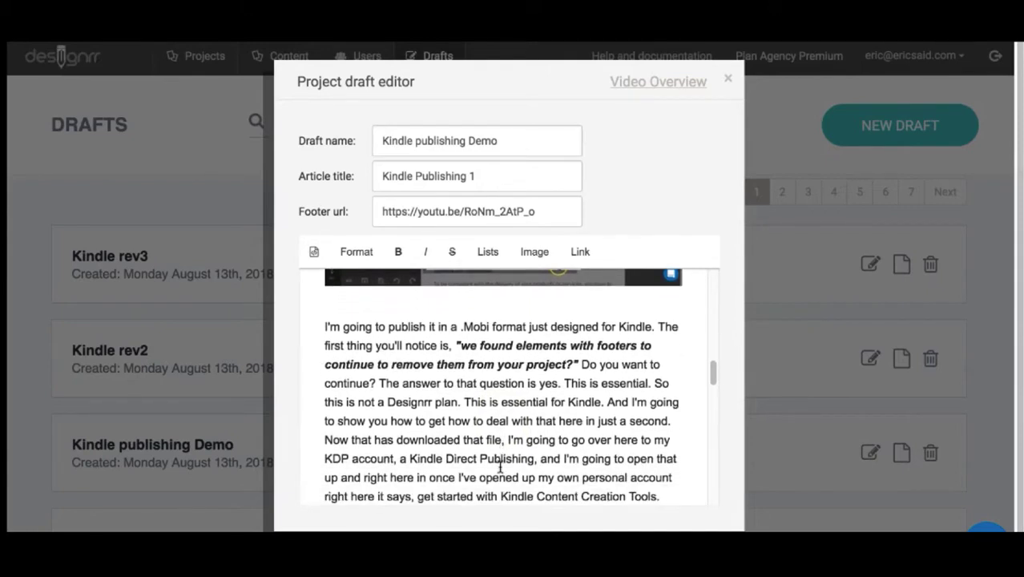
pyautogui.scroll(-6, 499, 469)
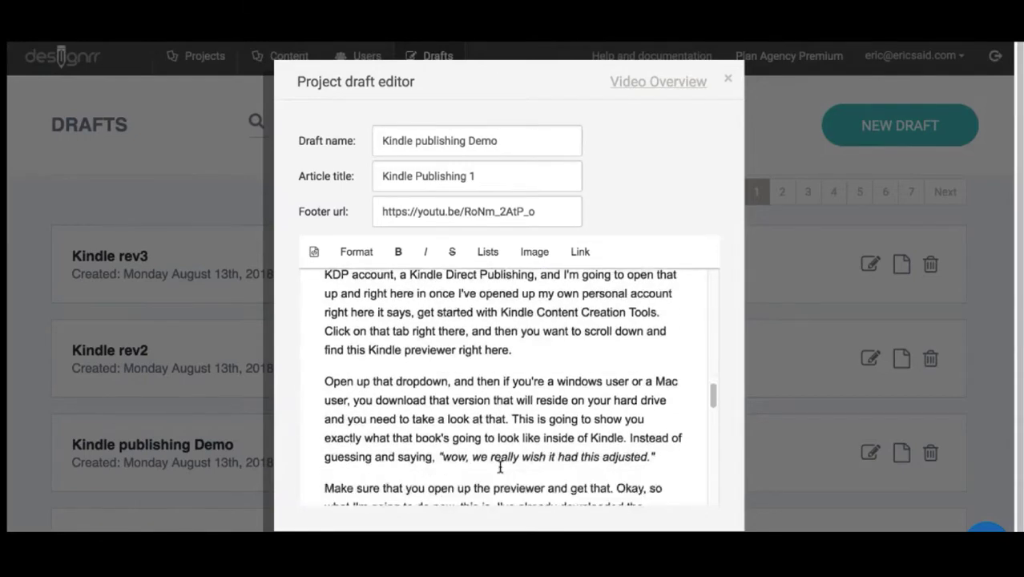
pyautogui.click(526, 459)
pyautogui.scroll(-3, 469, 425)
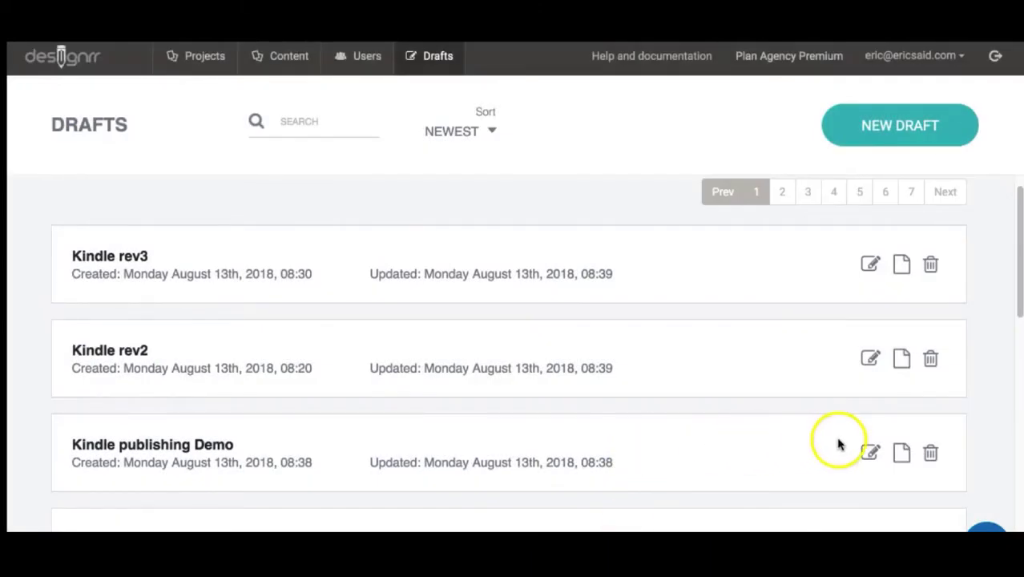
# Step: Create a project from the "Kindle publishing Demo" draft and filter its templates by "Business" and the Two Column category
pyautogui.click(902, 454)
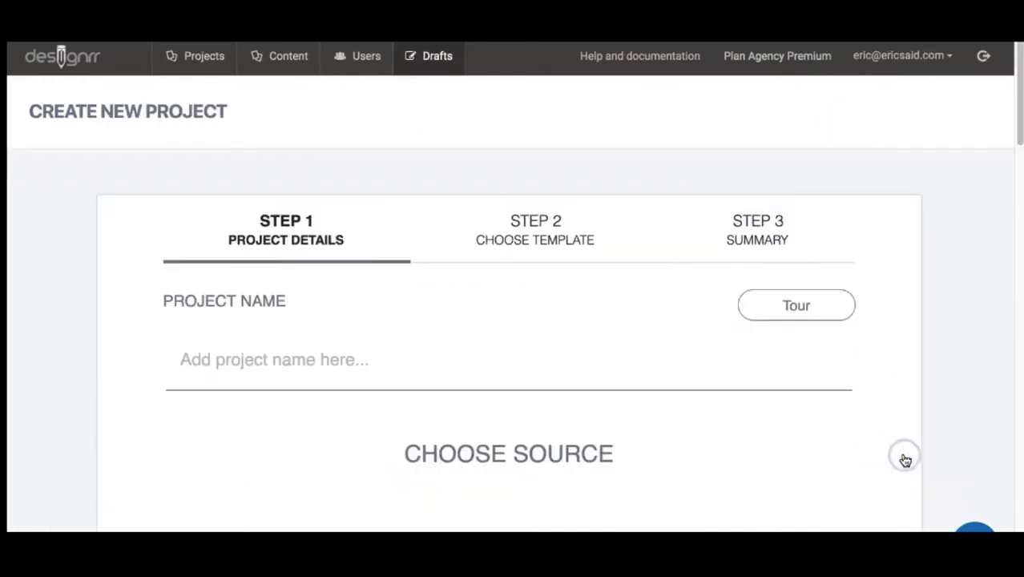
pyautogui.click(283, 330)
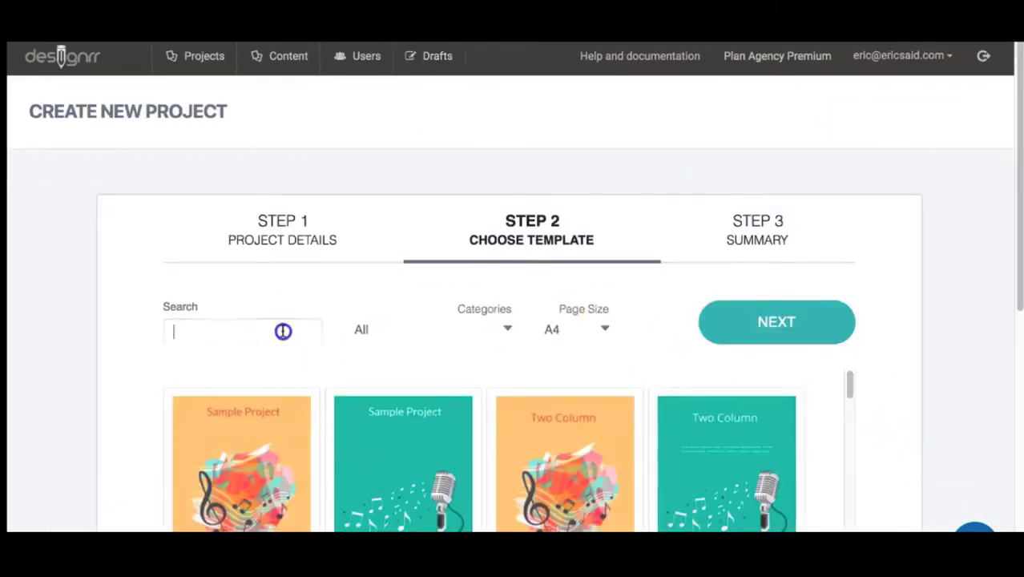
pyautogui.write('Business')
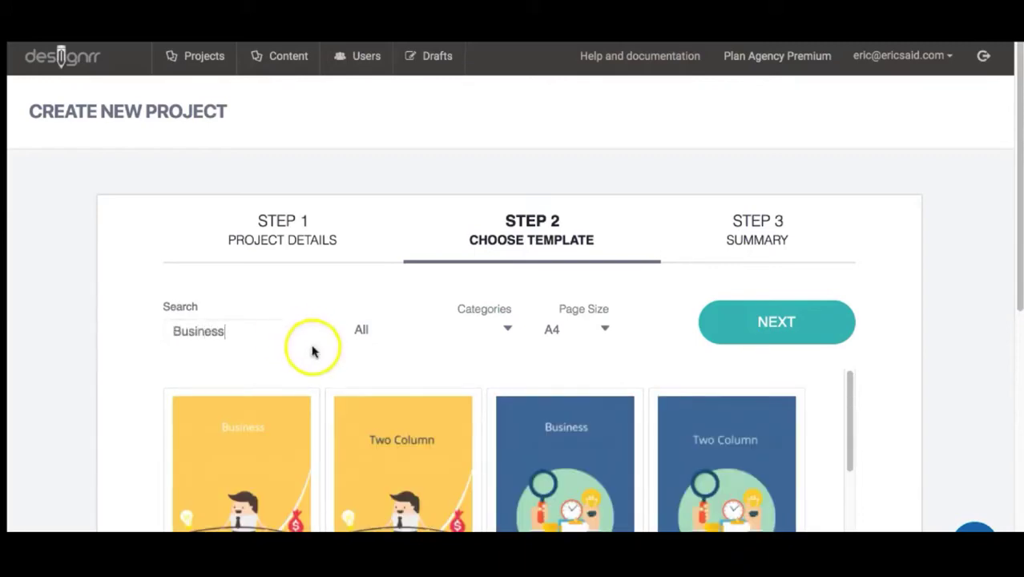
pyautogui.click(507, 328)
pyautogui.click(479, 362)
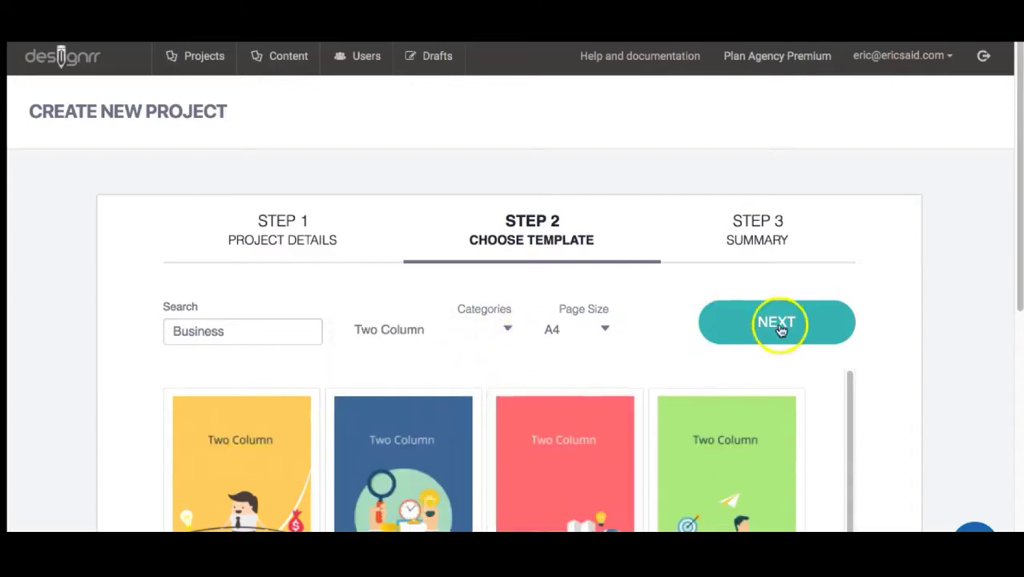
# Step: Choose the red Two Column template, name the project "Project 11" and generate it
pyautogui.scroll(-1, 482, 384)
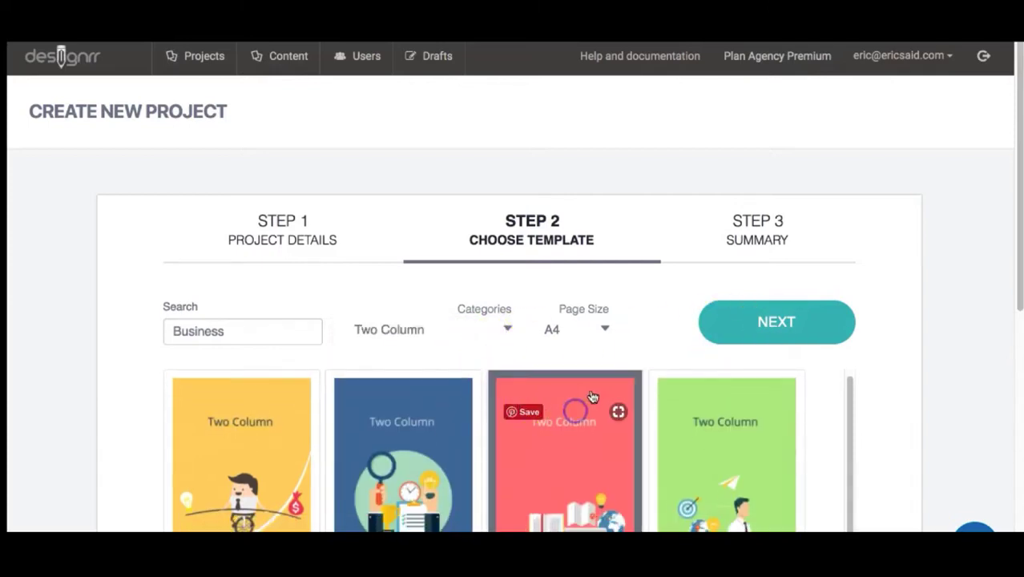
pyautogui.click(788, 319)
pyautogui.click(358, 429)
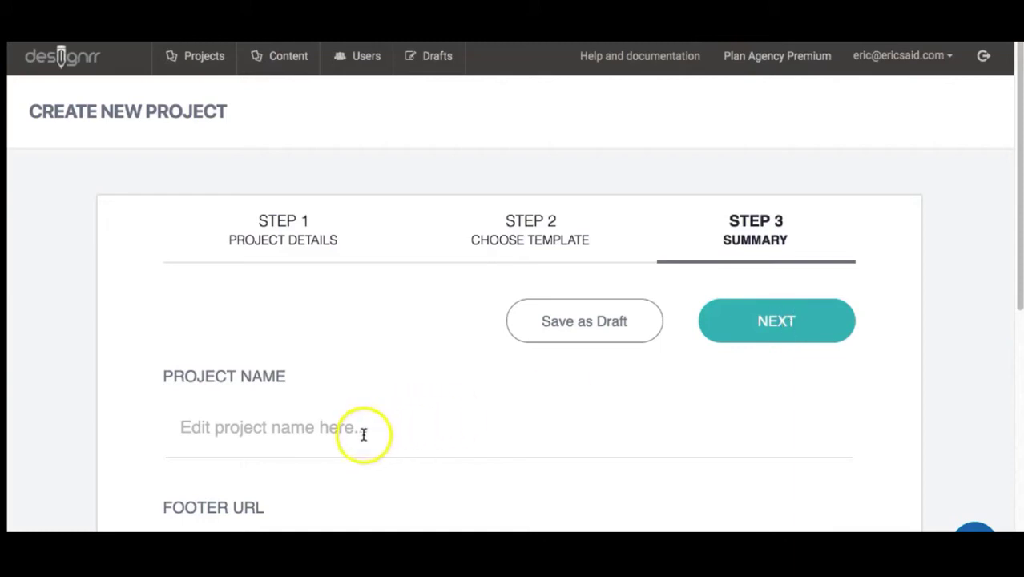
pyautogui.write('Project')
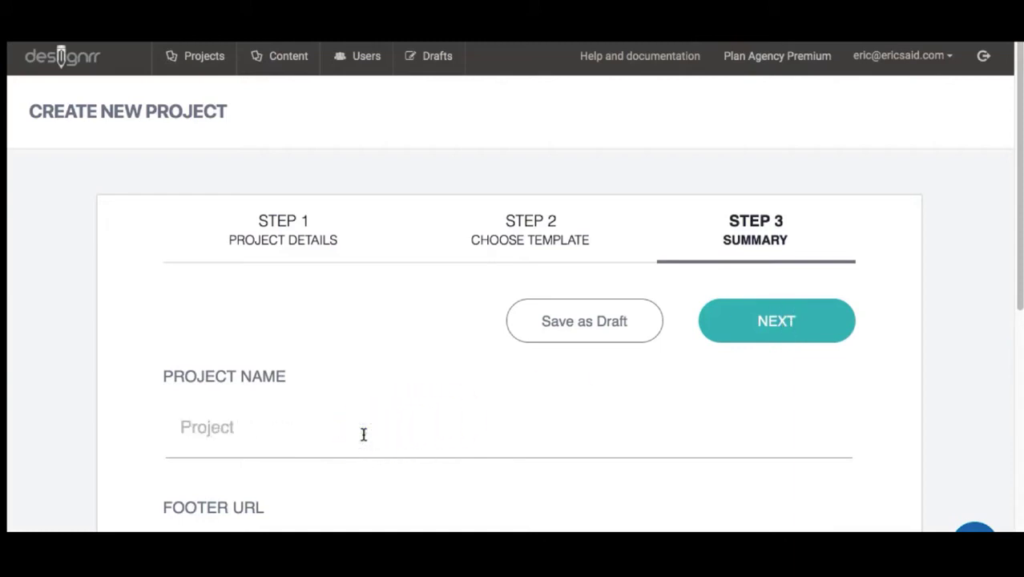
pyautogui.write(' 11')
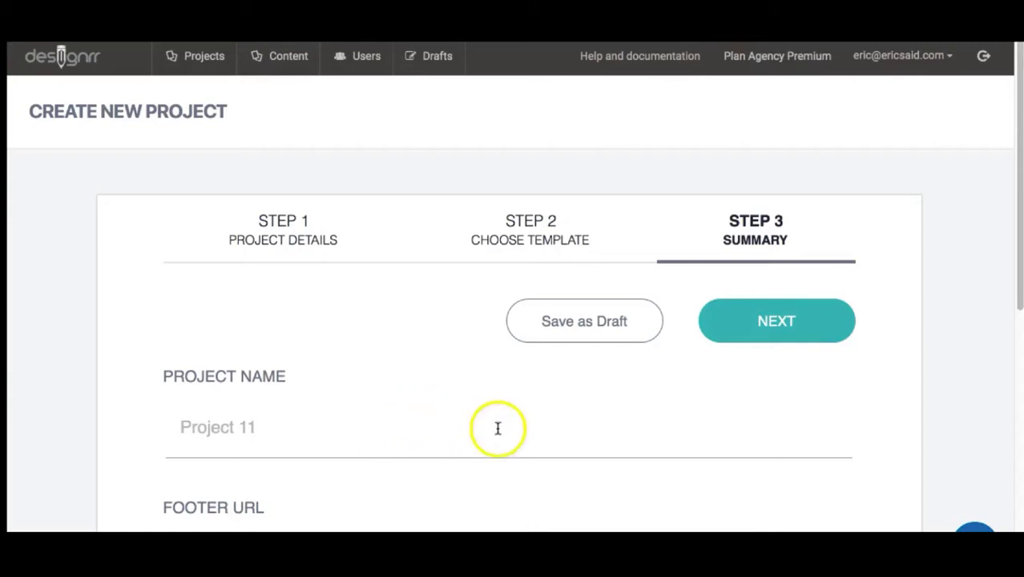
pyautogui.click(791, 322)
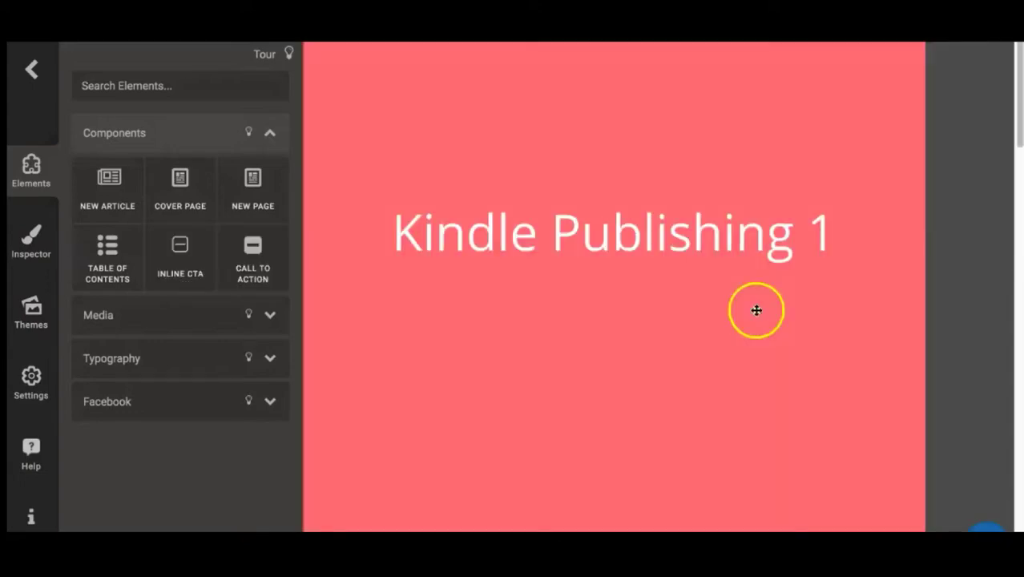
# Step: Examine the generated project's cover, two-column highlights page, inserted screenshots and closing paragraphs
pyautogui.scroll(-5, 736, 331)
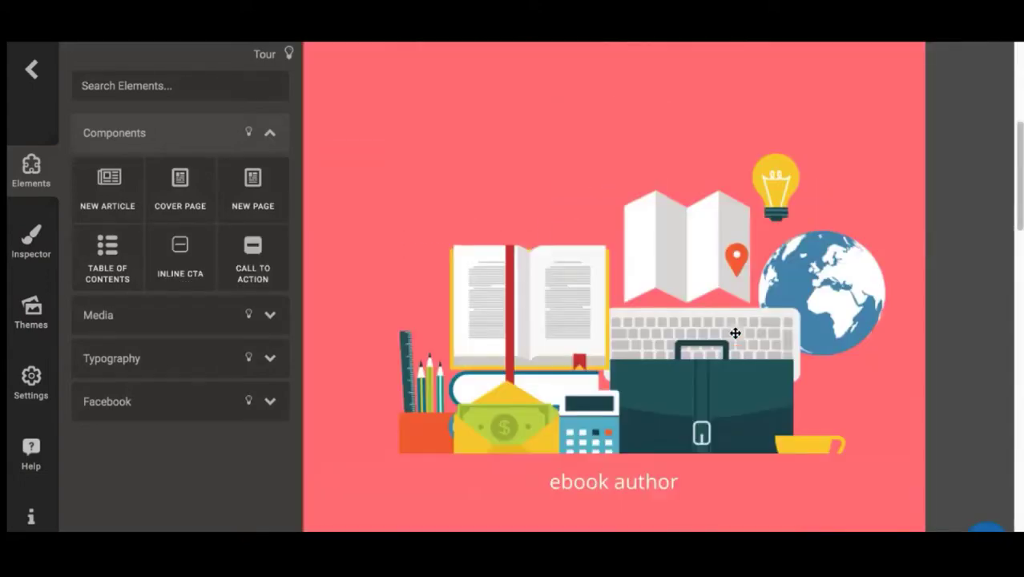
pyautogui.scroll(-8, 735, 332)
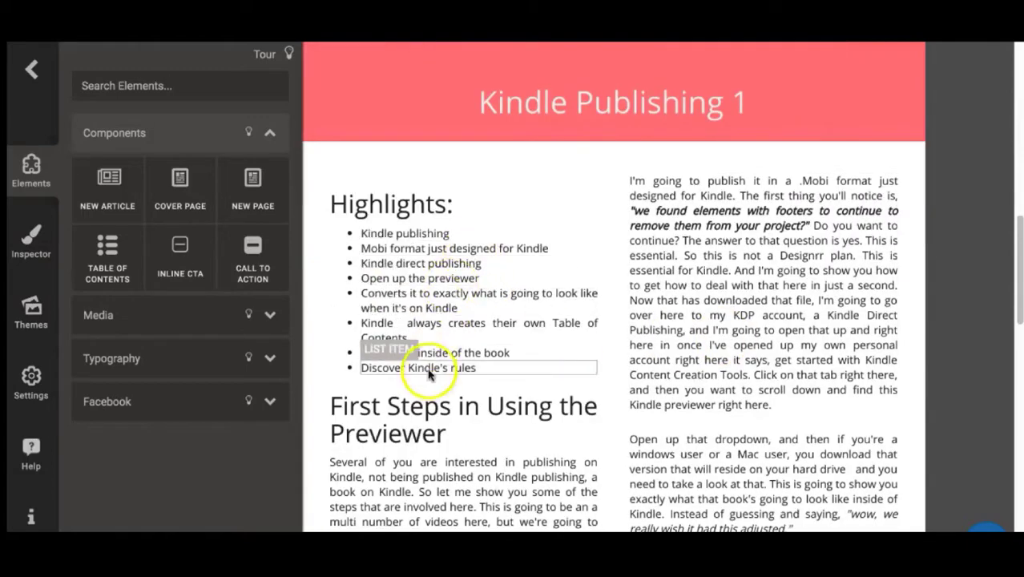
pyautogui.scroll(-2, 767, 307)
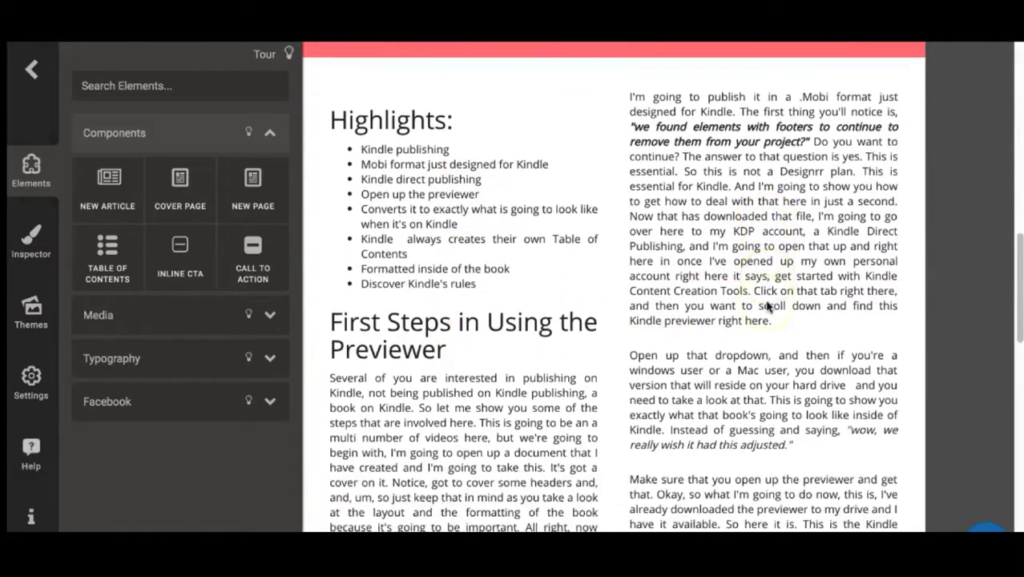
pyautogui.scroll(-7, 766, 307)
pyautogui.scroll(-7, 766, 306)
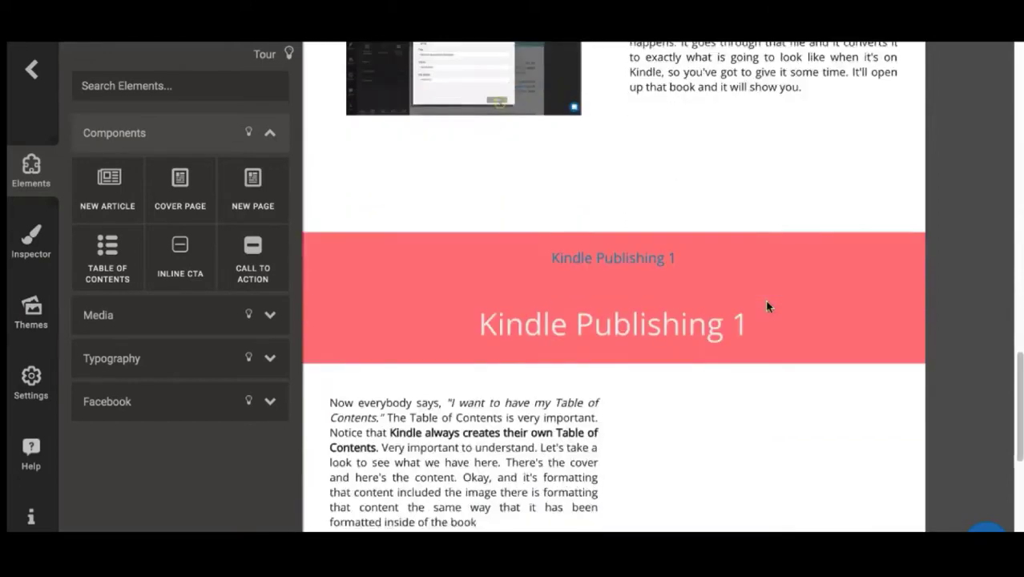
pyautogui.scroll(-10, 766, 307)
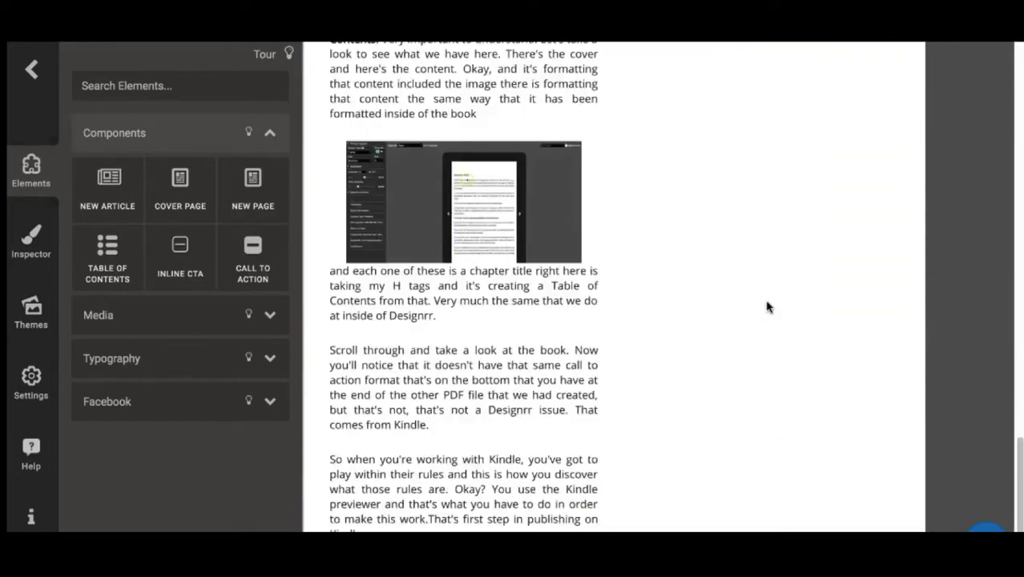
pyautogui.scroll(-3, 766, 307)
pyautogui.scroll(10, 767, 307)
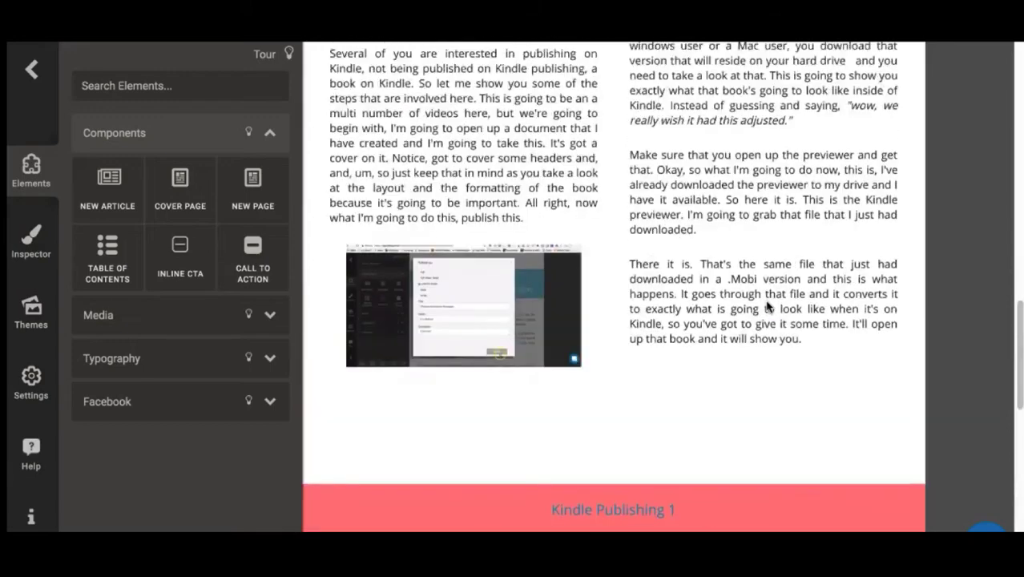
pyautogui.scroll(-1, 767, 306)
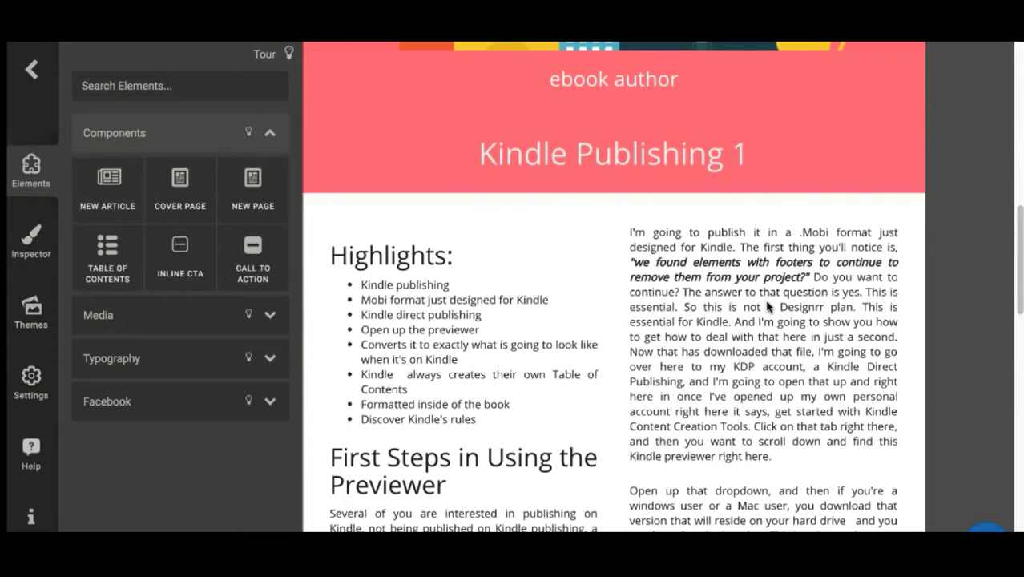
pyautogui.scroll(-1, 767, 307)
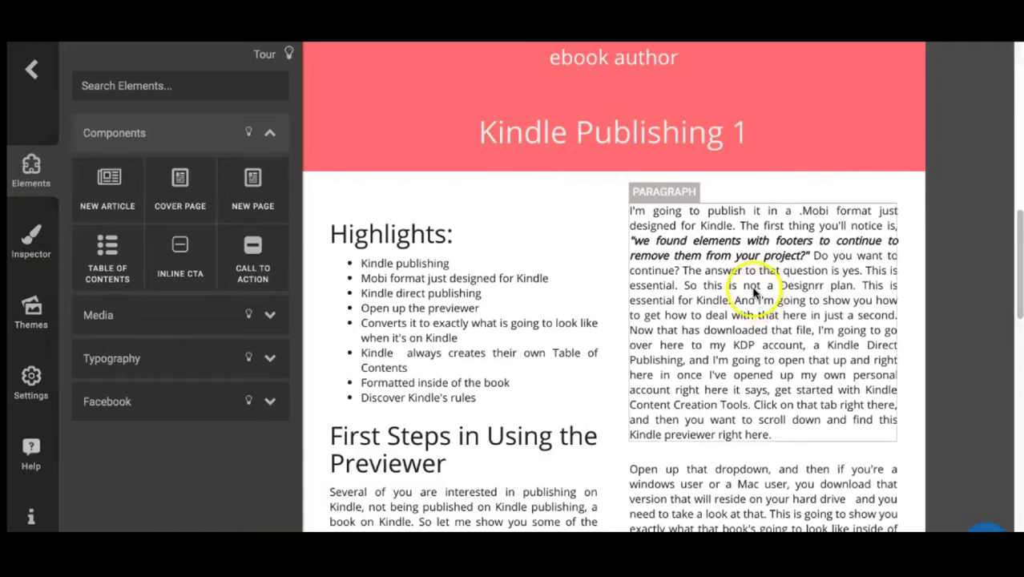
# Step: Split the paragraph beginning "I'm going to publish it" just before "So this is not a Designrr plan."
pyautogui.click(754, 290)
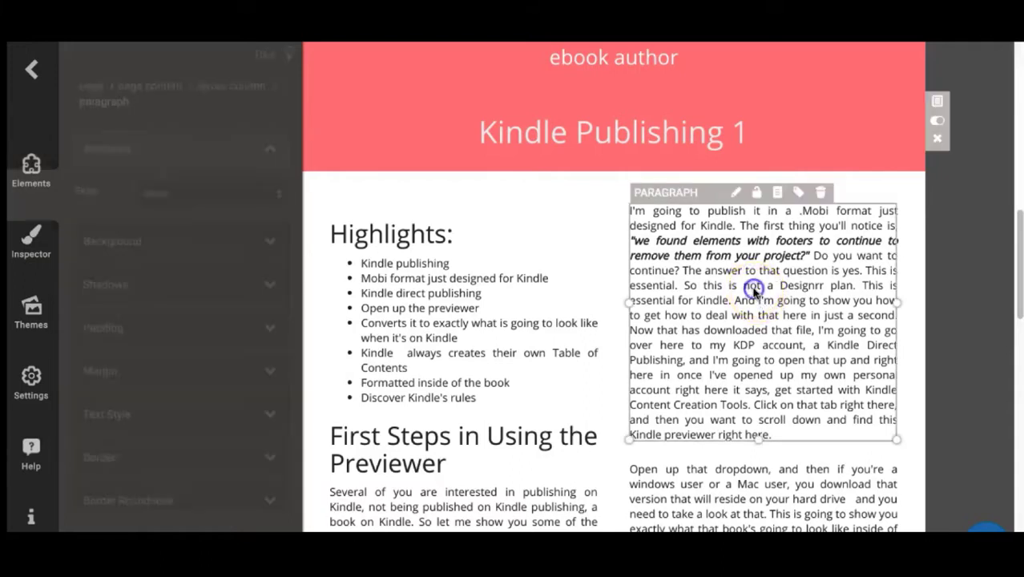
pyautogui.click(685, 284)
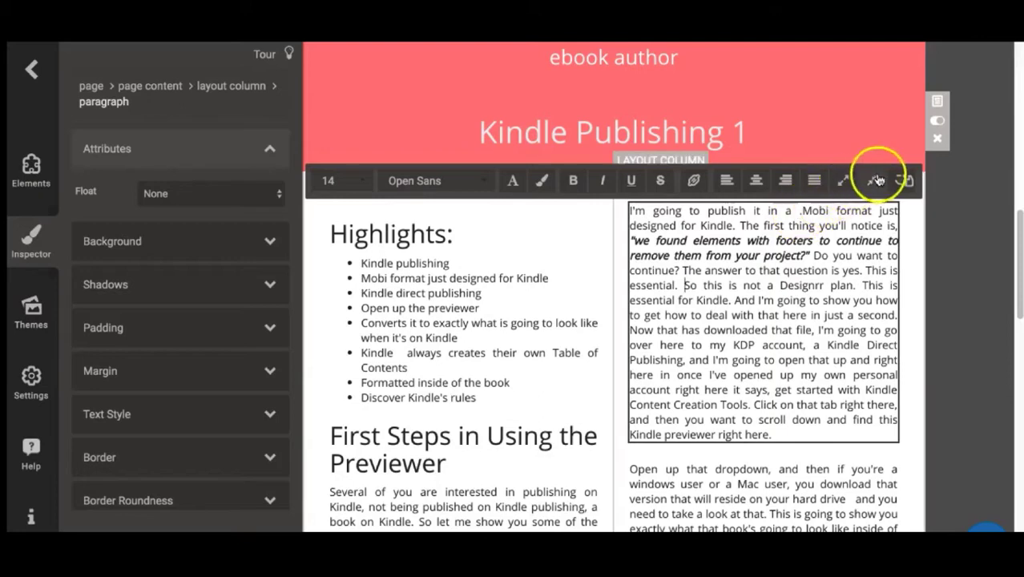
pyautogui.click(842, 182)
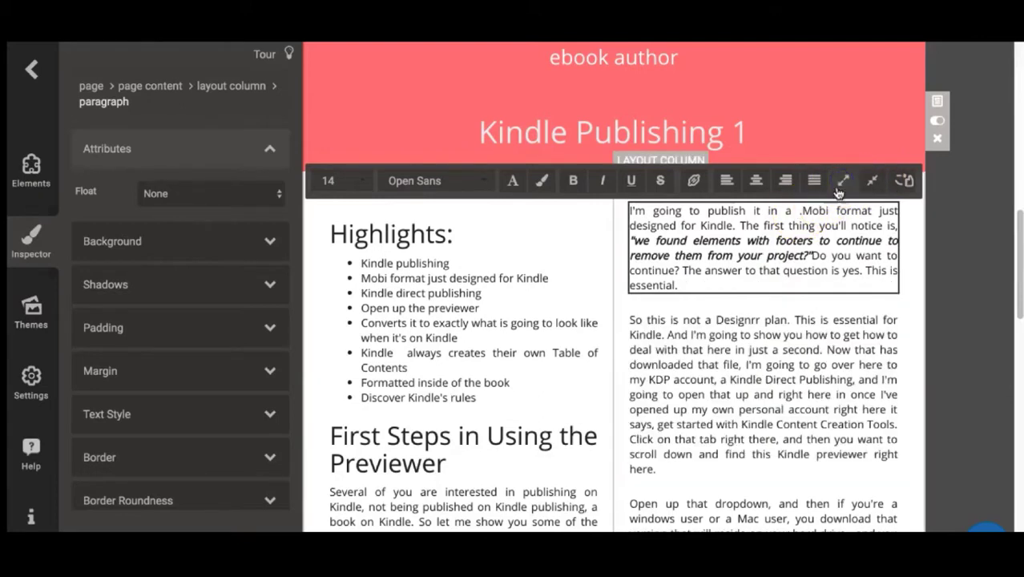
pyautogui.click(771, 363)
# Step: Split the paragraph under "First Steps in Using the Previewer" just before "Notice, got to cover some headers"
pyautogui.scroll(-1, 771, 363)
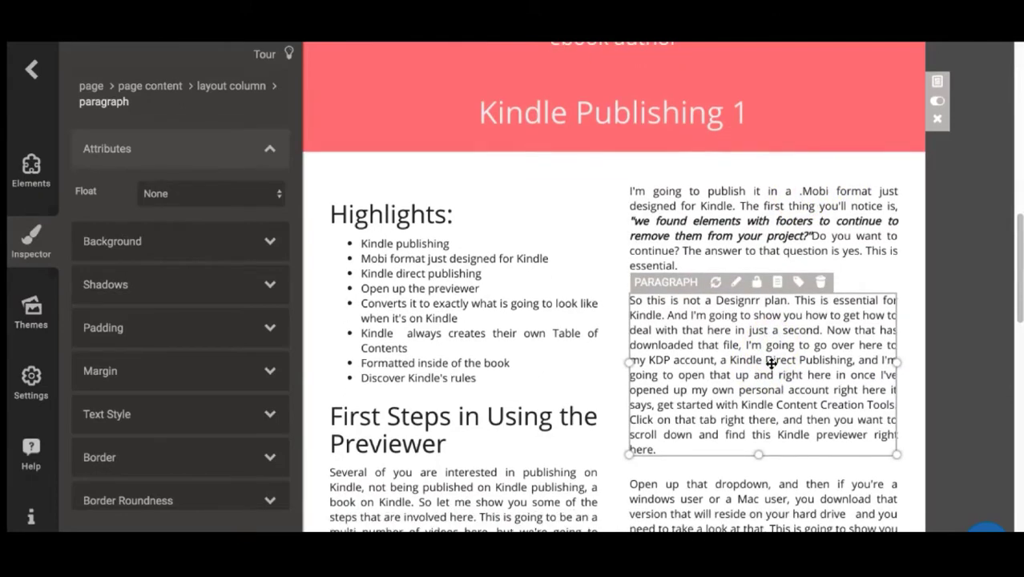
pyautogui.scroll(-2, 771, 363)
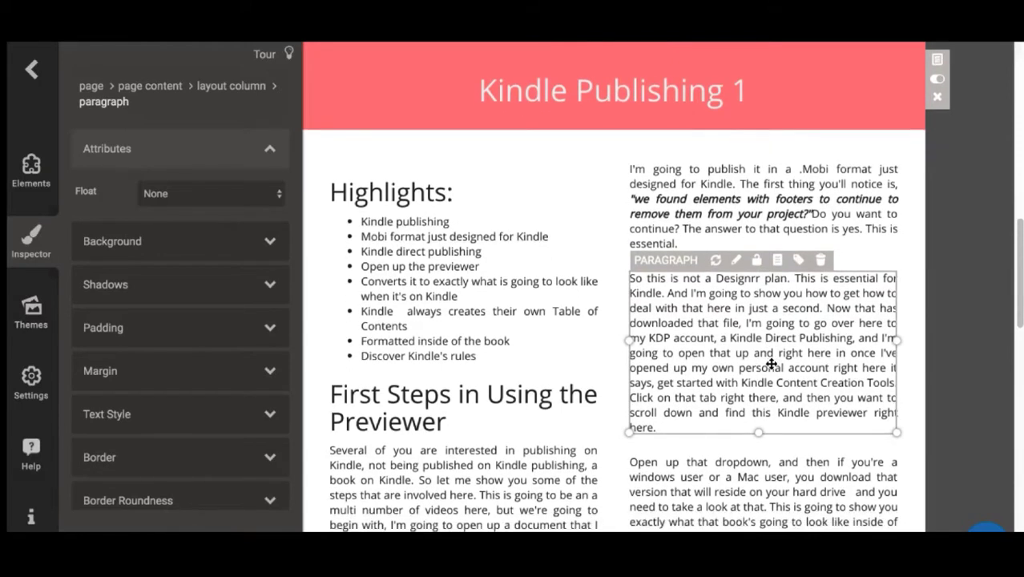
pyautogui.scroll(-1, 771, 363)
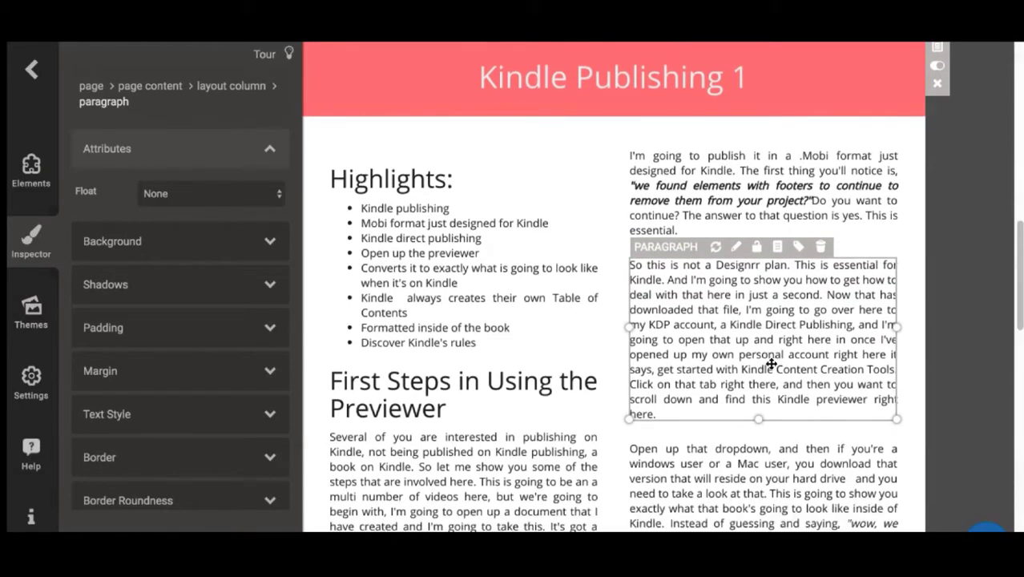
pyautogui.scroll(-5, 770, 363)
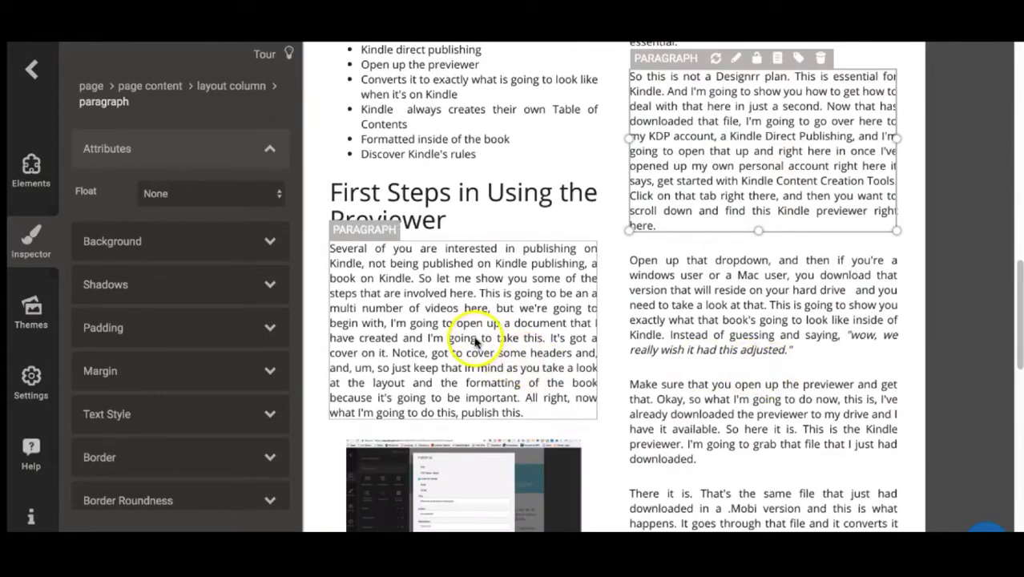
pyautogui.click(391, 354)
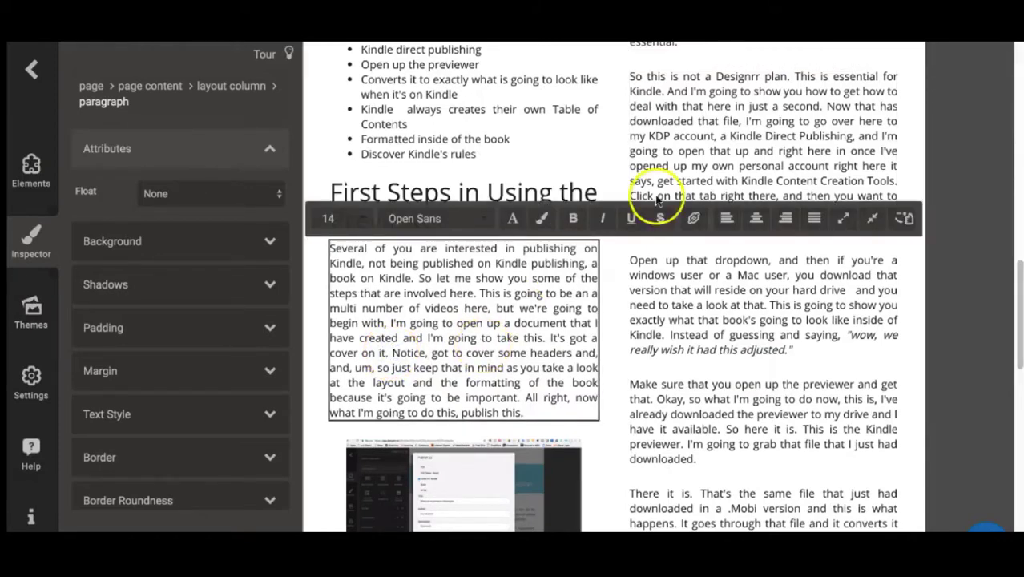
pyautogui.click(851, 220)
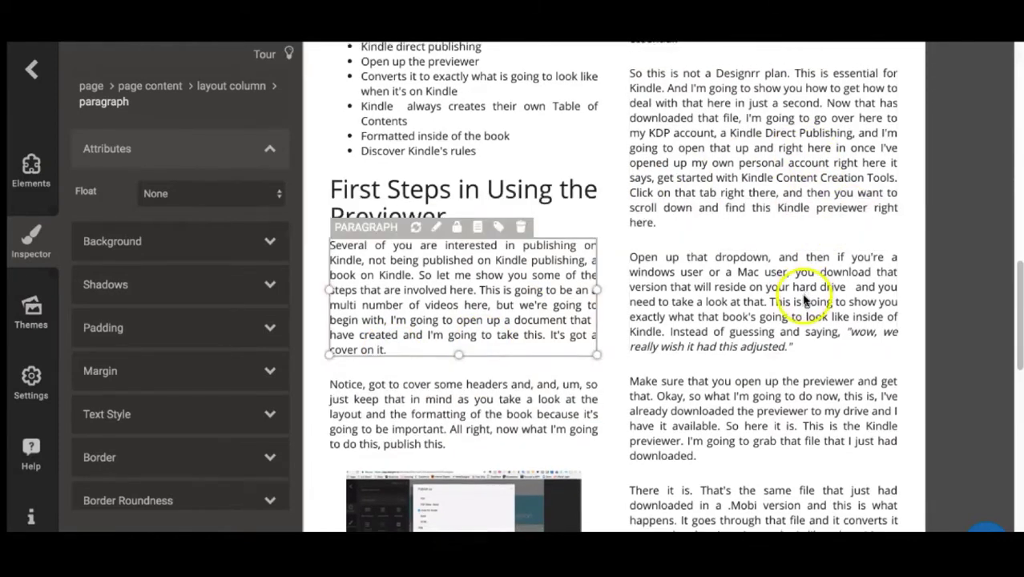
# Step: Look over the project's remaining pages and return to the projects list
pyautogui.scroll(-5, 793, 288)
pyautogui.scroll(-15, 798, 300)
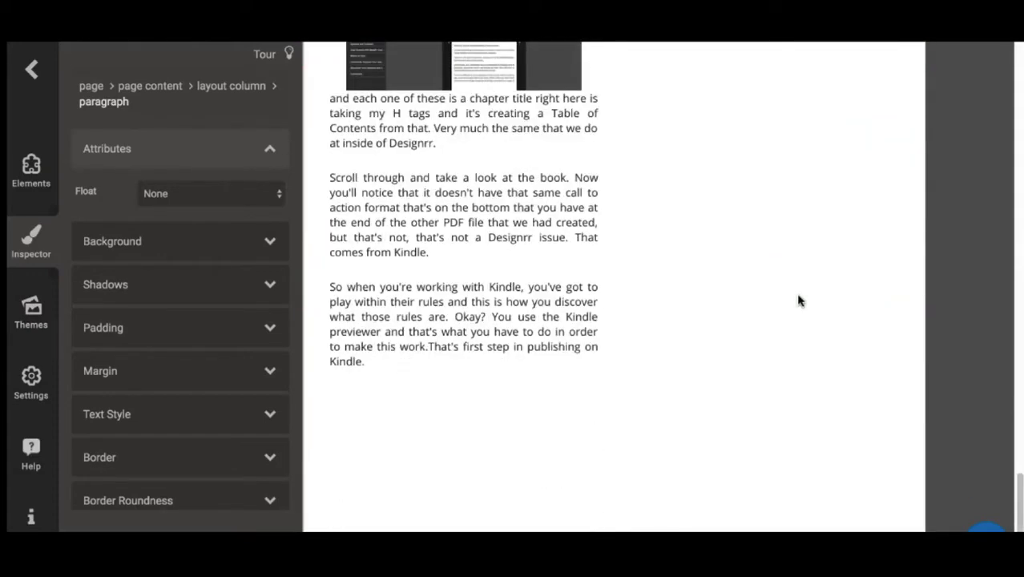
pyautogui.scroll(15, 797, 300)
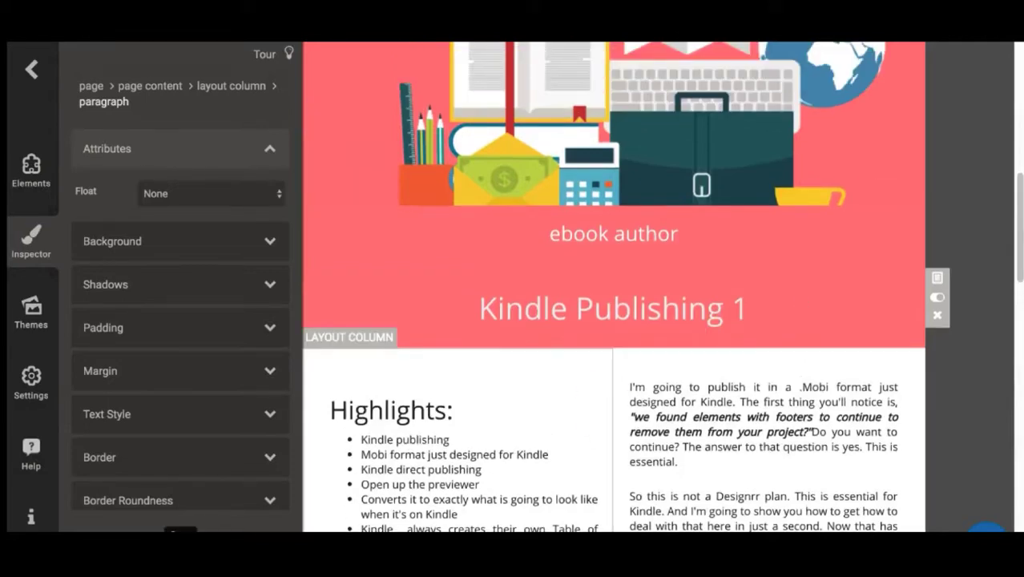
pyautogui.click(32, 74)
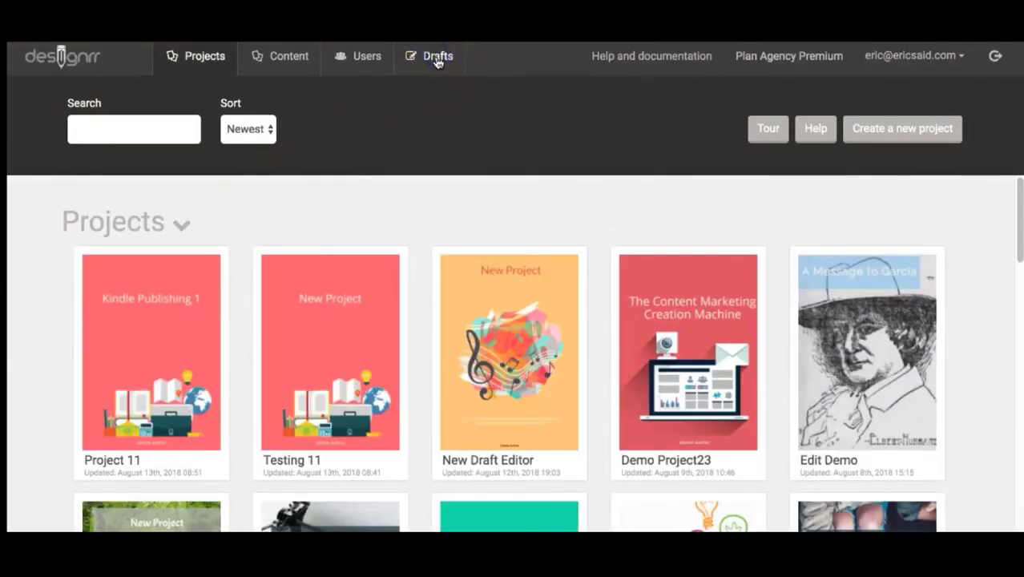
# Step: Open the "Kindle publishing Demo" draft for editing, look over its highlights list, and close the draft editor
pyautogui.click(437, 59)
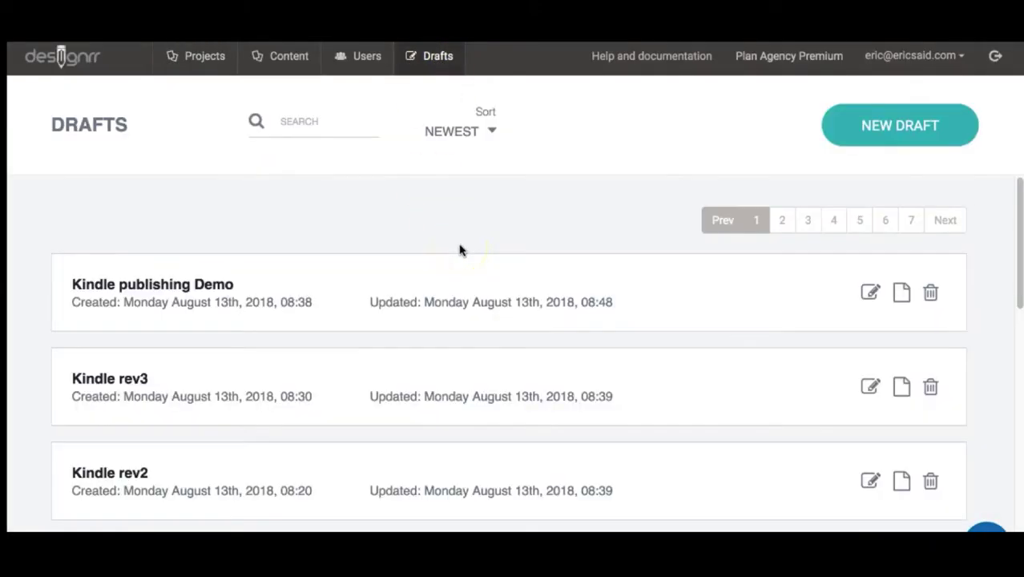
pyautogui.scroll(-1, 555, 357)
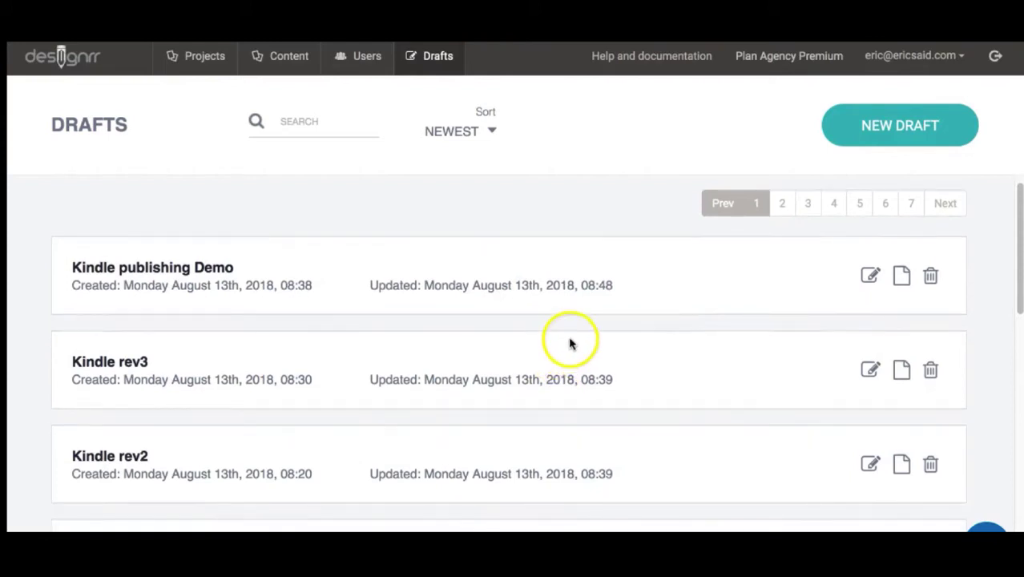
pyautogui.click(869, 276)
pyautogui.scroll(-1, 614, 337)
pyautogui.scroll(-6, 615, 337)
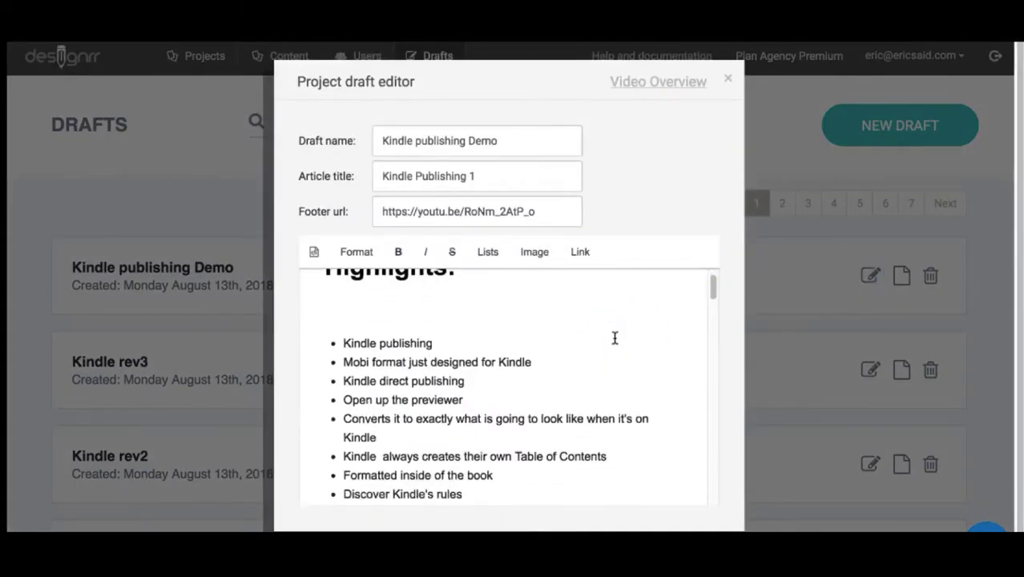
pyautogui.click(730, 80)
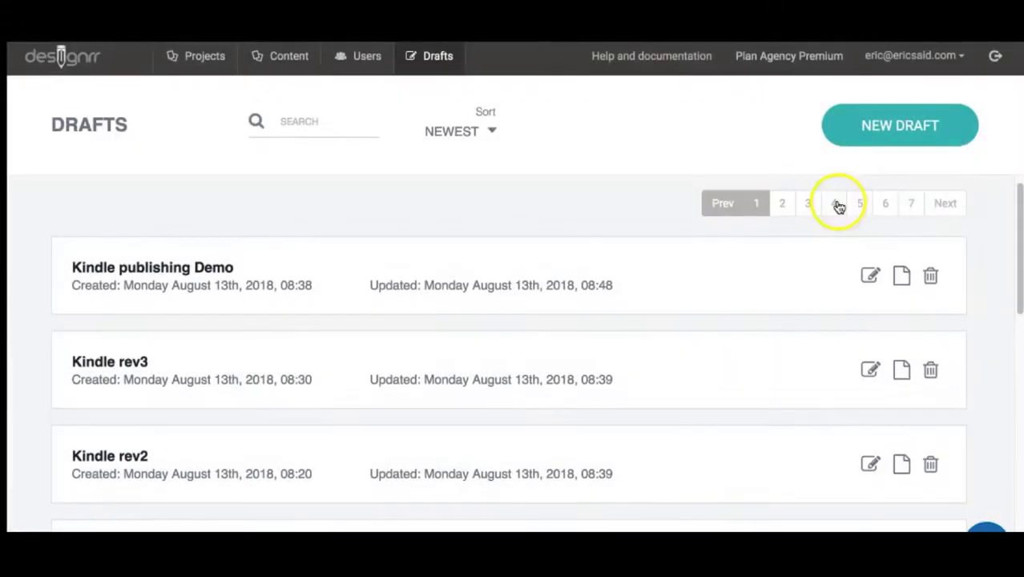
# Step: Start another project from the "Kindle publishing Demo" draft and select the red Business template, filtering by the Standard category and "business"
pyautogui.click(899, 275)
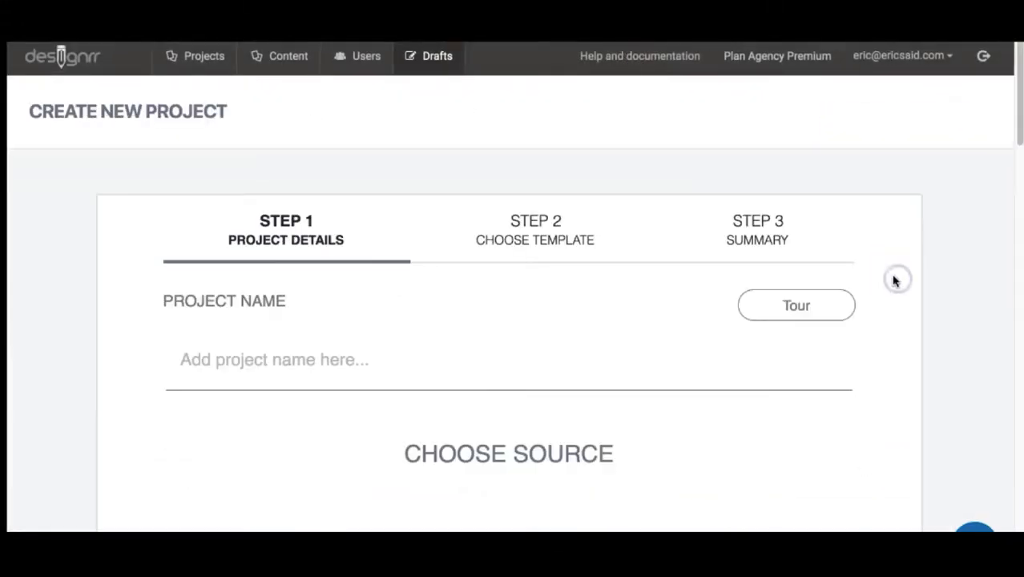
pyautogui.click(569, 280)
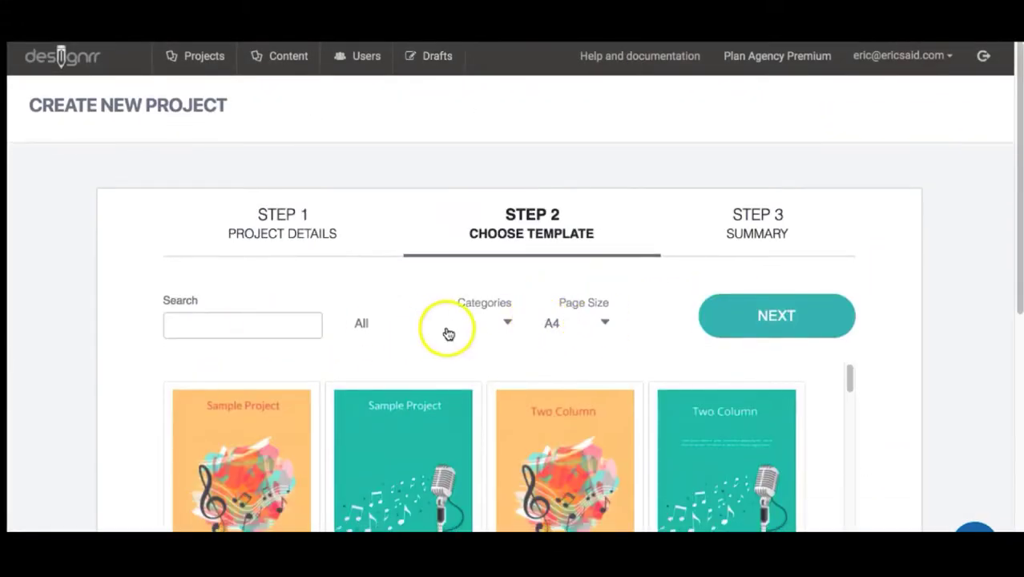
pyautogui.click(507, 323)
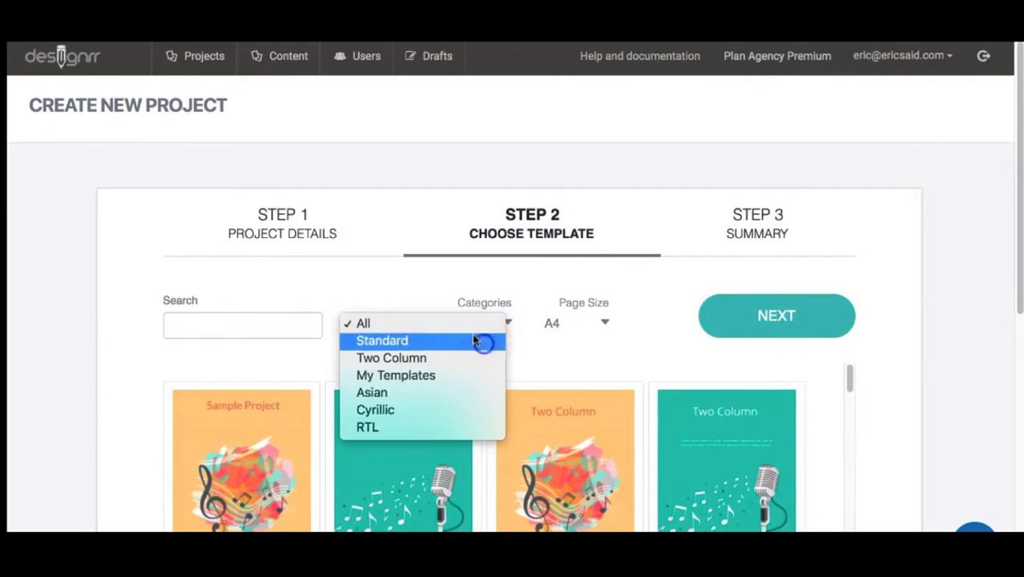
pyautogui.click(473, 341)
pyautogui.click(217, 322)
pyautogui.write('bu')
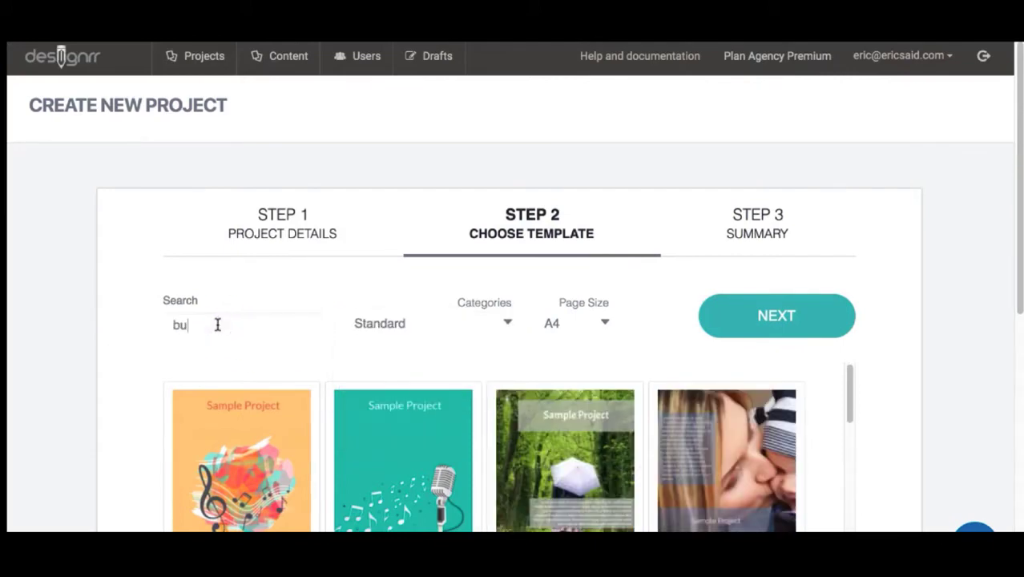
pyautogui.write('siness')
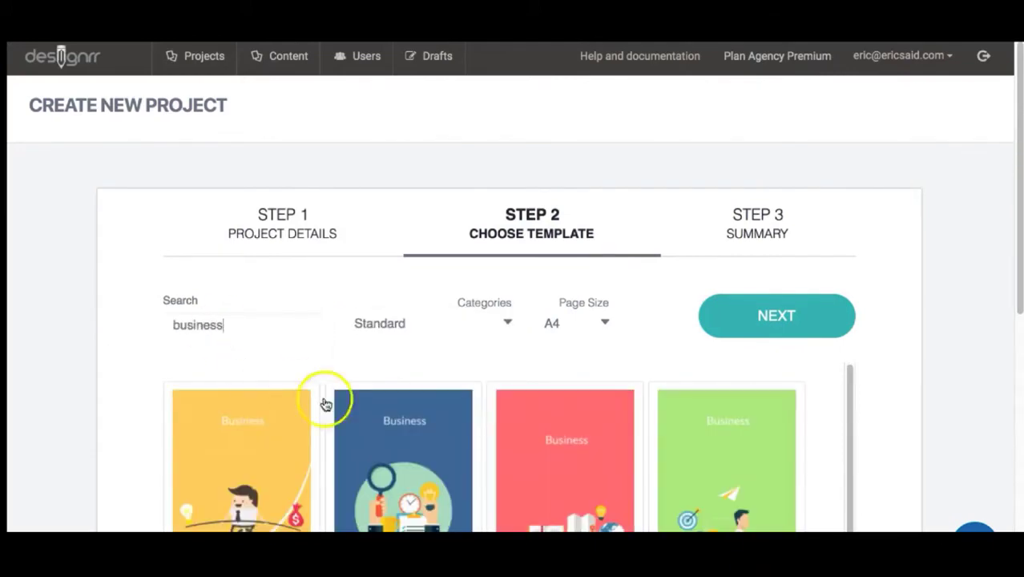
pyautogui.click(545, 426)
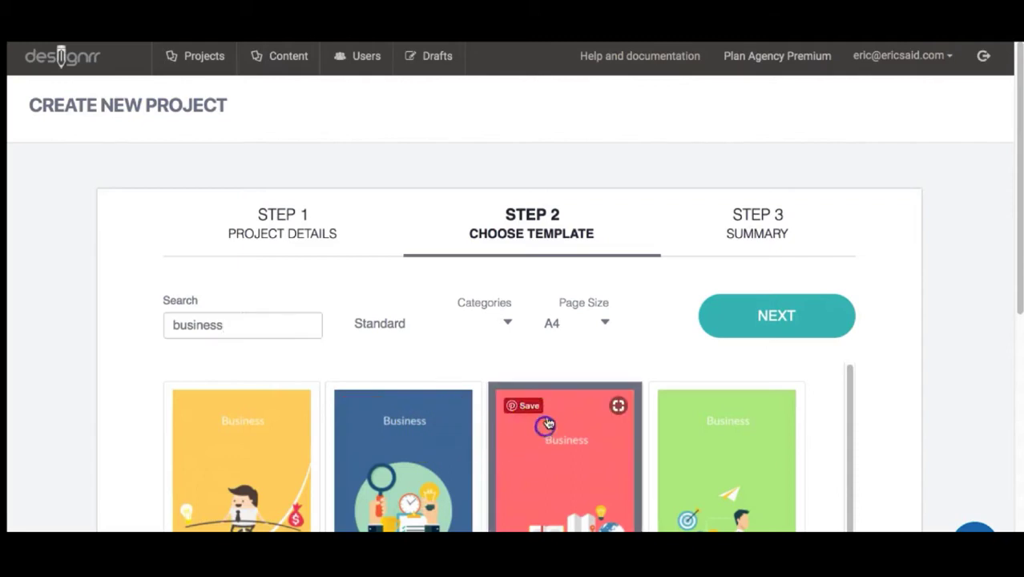
# Step: Accept the selected template, name the project "Project 13", and create it
pyautogui.click(786, 321)
pyautogui.click(410, 429)
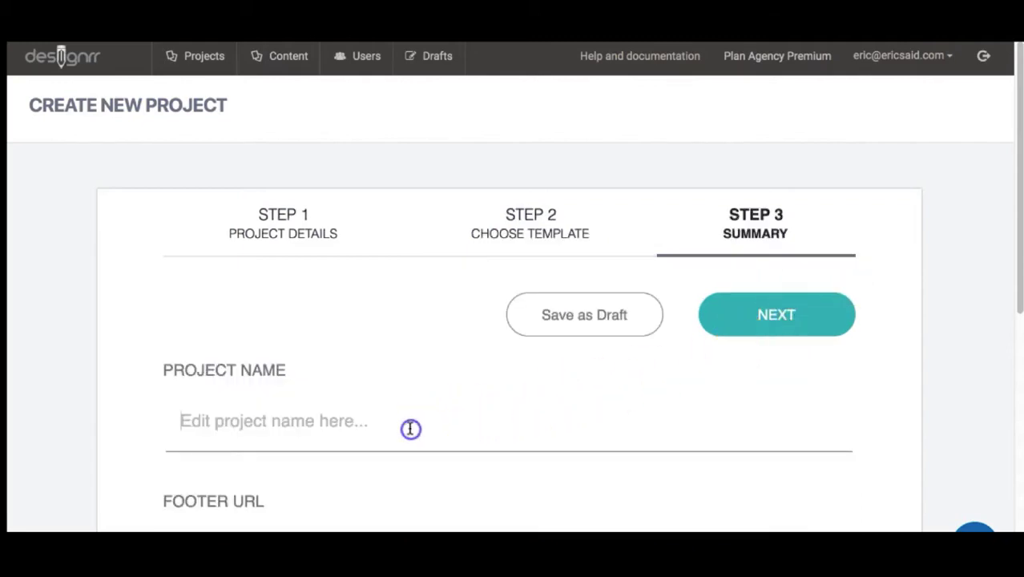
pyautogui.write('Project 13')
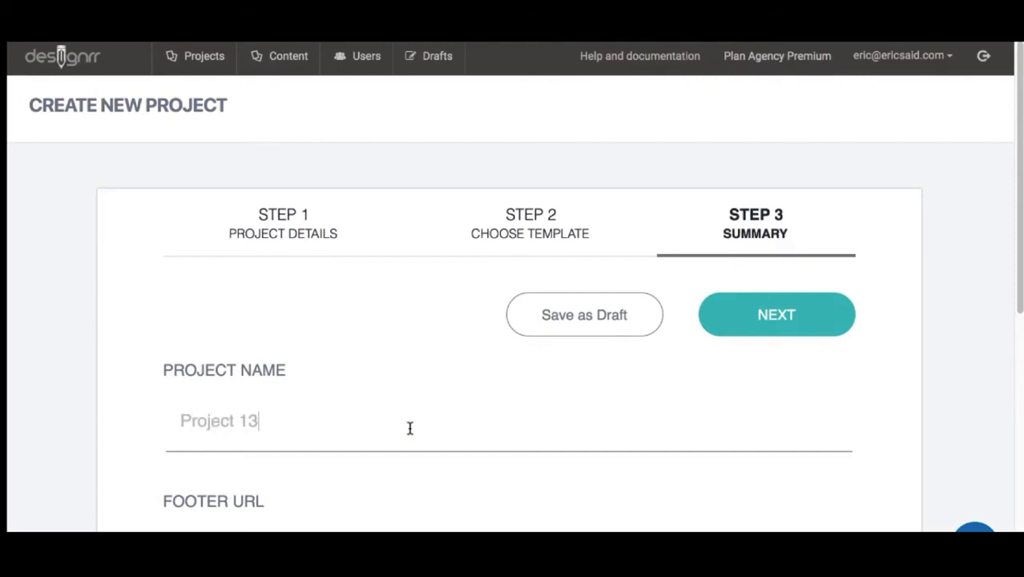
pyautogui.click(787, 313)
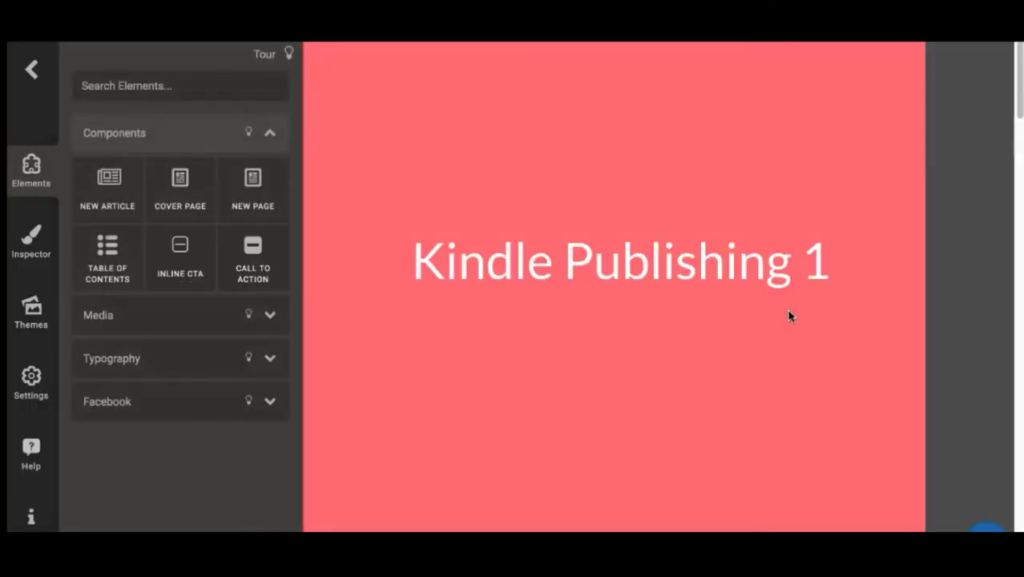
# Step: Look through the new project from its cover to its closing section, checking the red template's headers, text and images
pyautogui.scroll(-5, 788, 316)
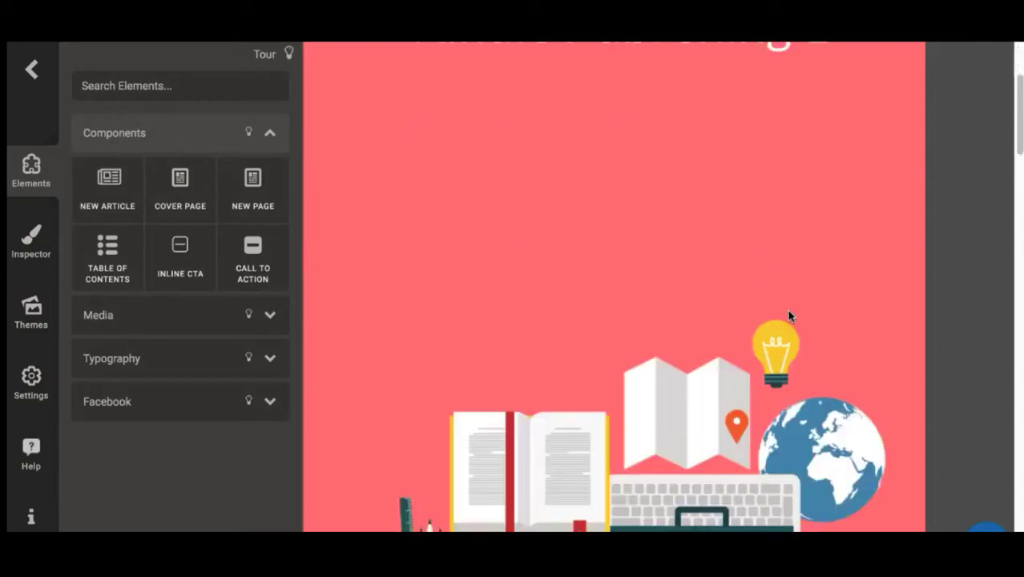
pyautogui.scroll(-5, 788, 316)
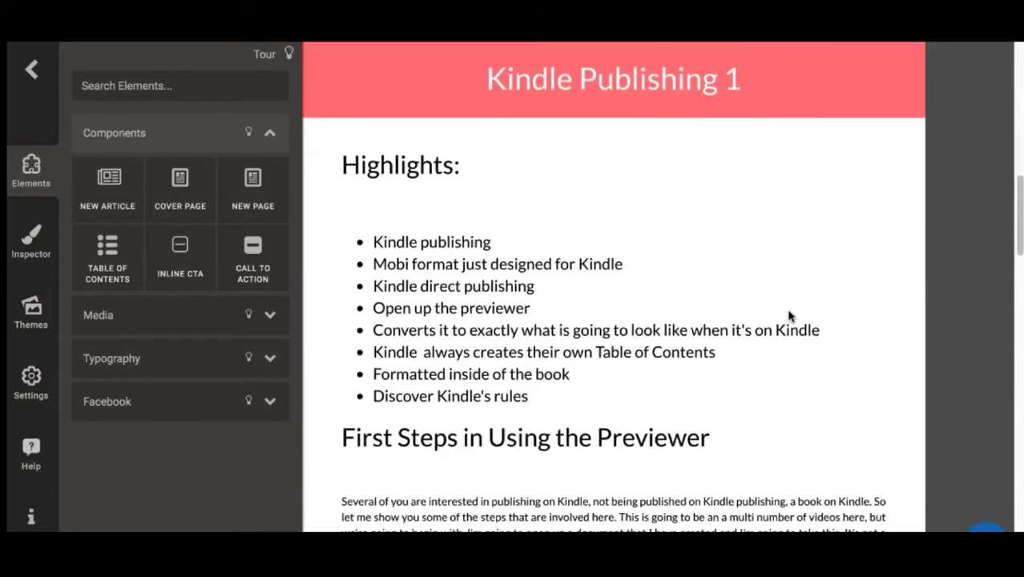
pyautogui.scroll(-2, 788, 317)
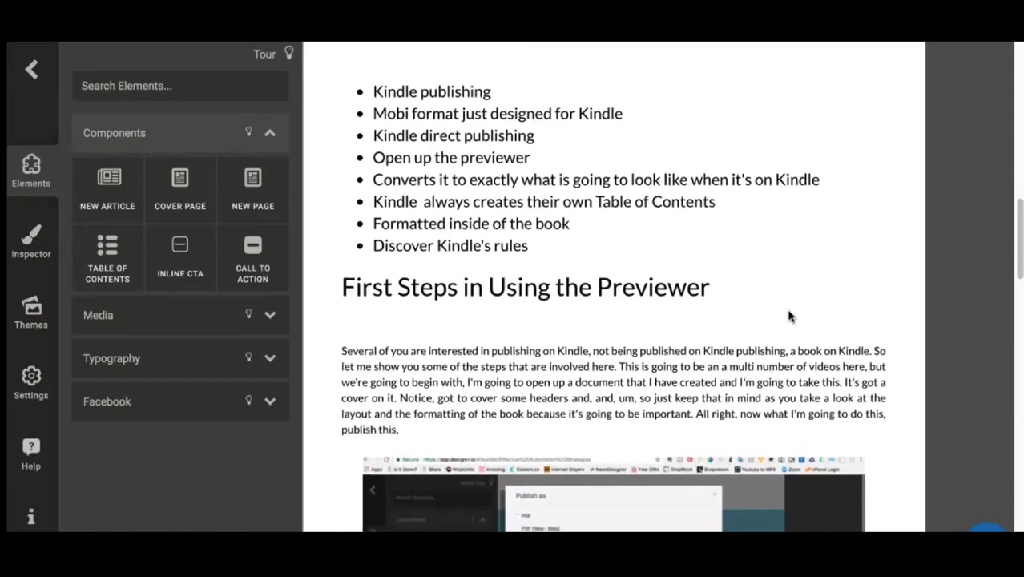
pyautogui.scroll(-8, 788, 317)
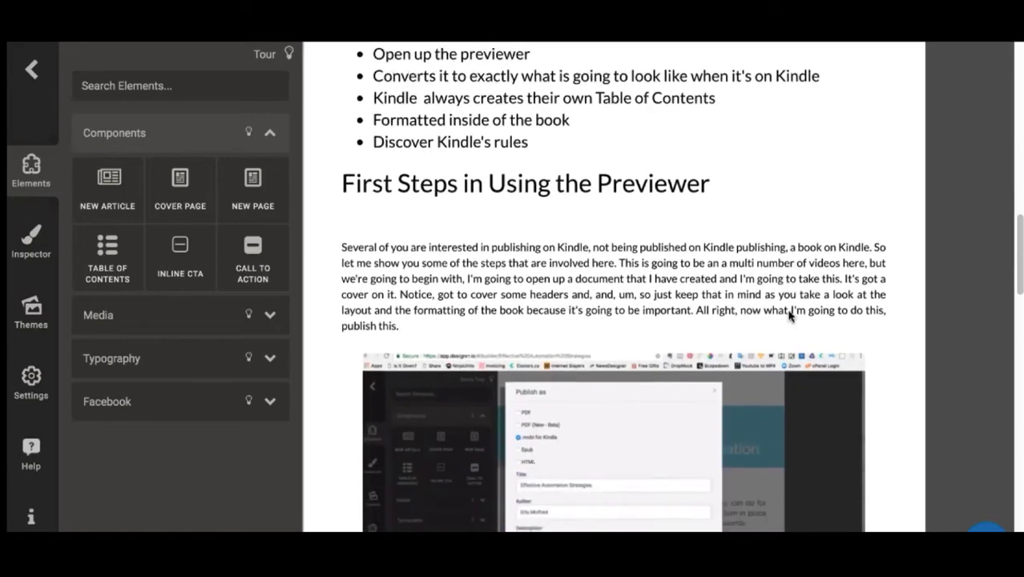
pyautogui.scroll(-4, 788, 317)
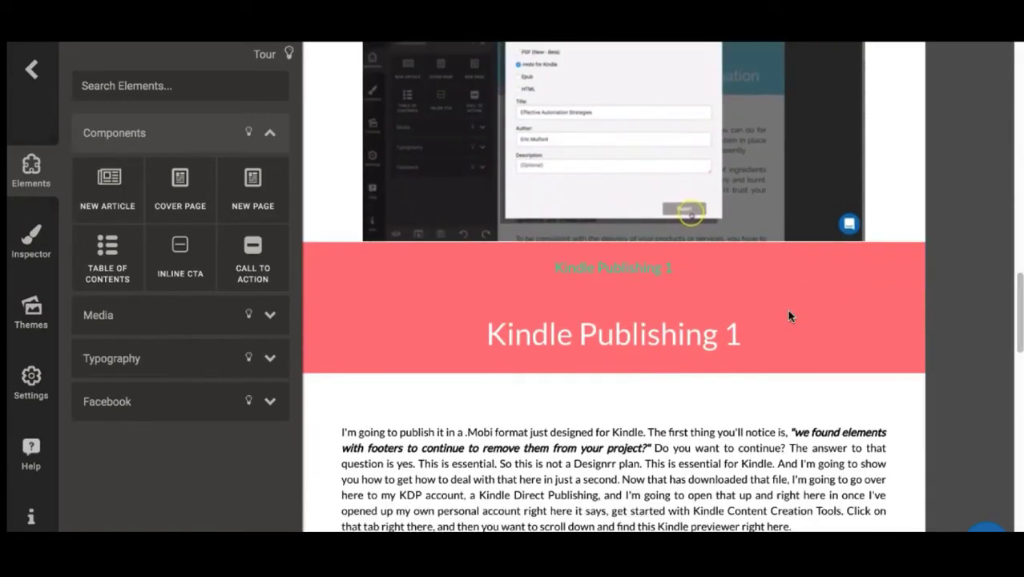
pyautogui.scroll(-5, 788, 316)
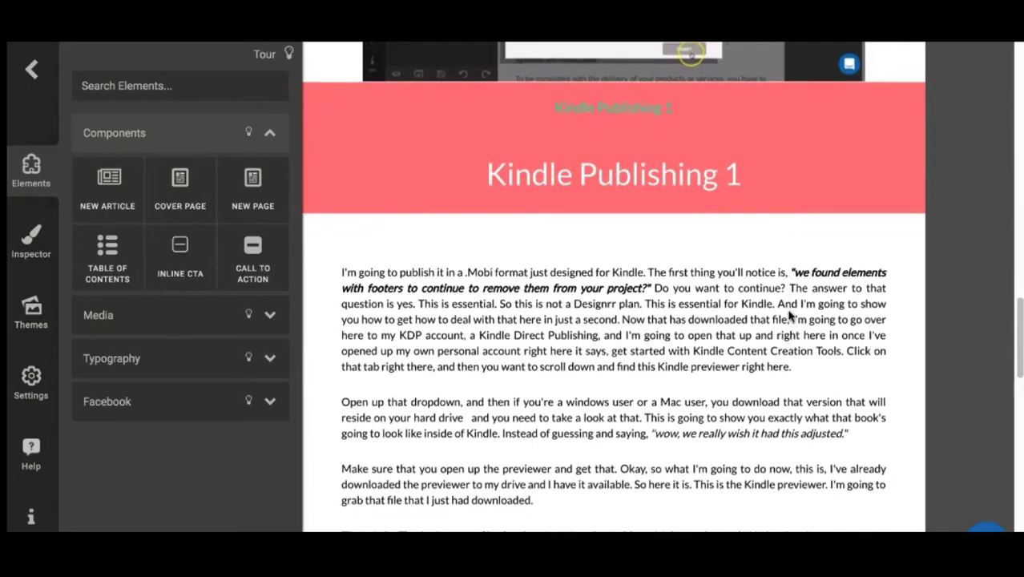
pyautogui.scroll(-5, 788, 316)
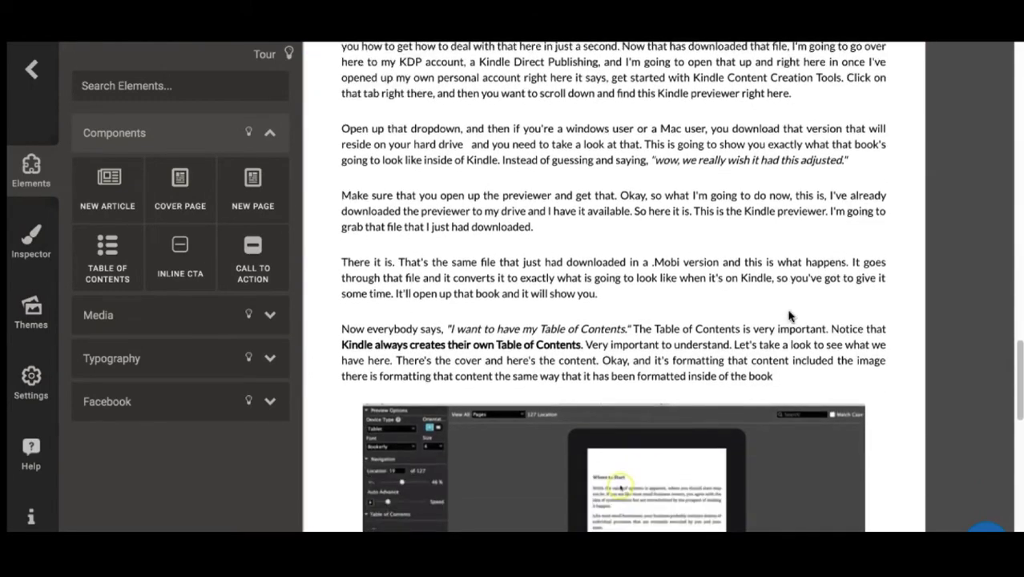
pyautogui.scroll(-7, 788, 315)
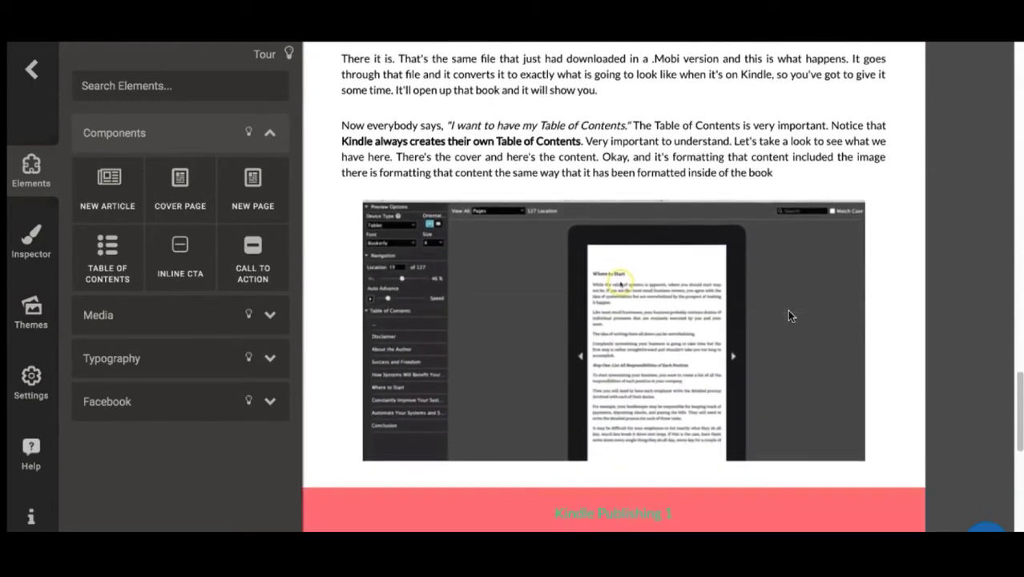
pyautogui.scroll(-1, 788, 316)
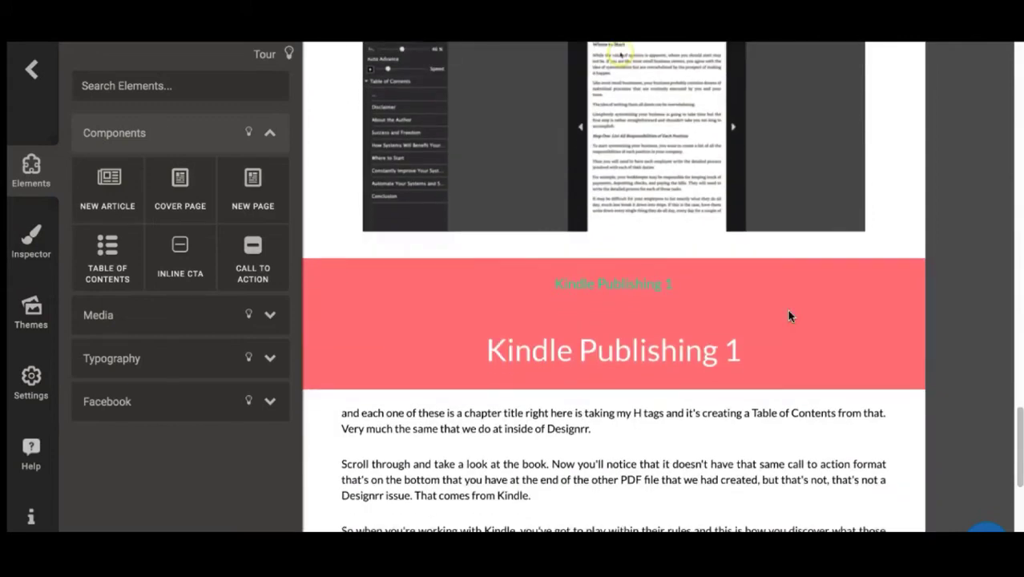